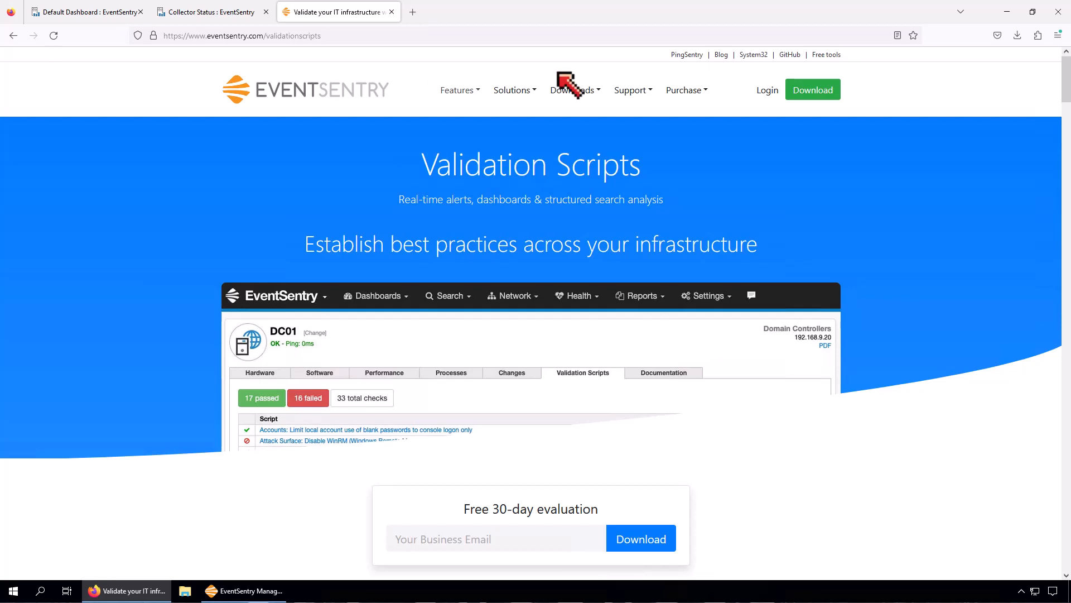
# Review the out-of-the-box security controls and the complete list of validation scripts on the EventSentry validation scripts page
pyautogui.moveTo(1067, 98); pyautogui.dragTo(1032, 143)
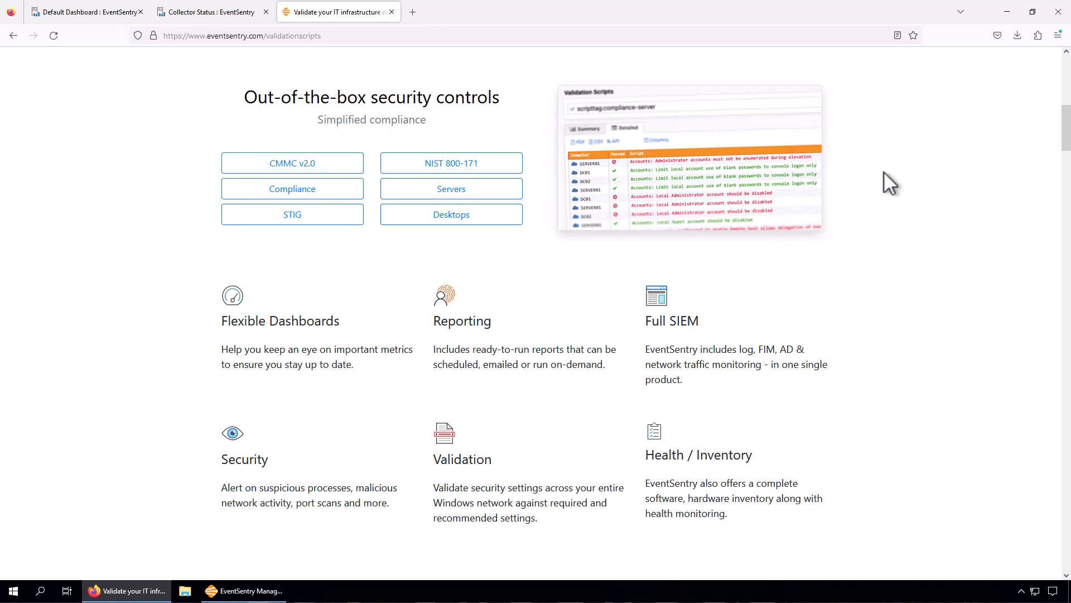
pyautogui.moveTo(1064, 143); pyautogui.dragTo(1066, 282)
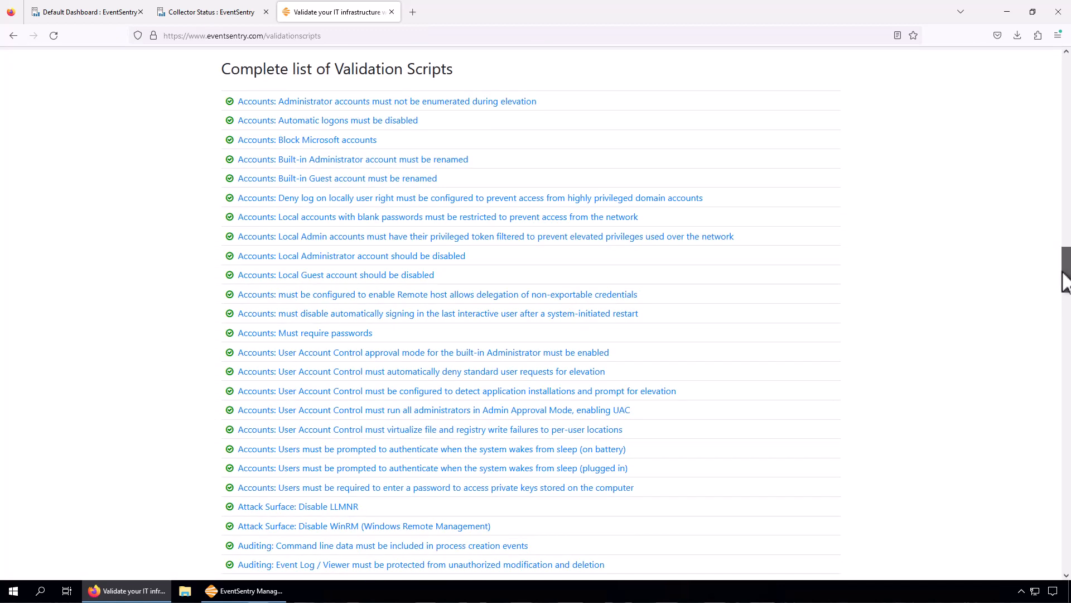
pyautogui.moveTo(1065, 281); pyautogui.dragTo(1064, 336)
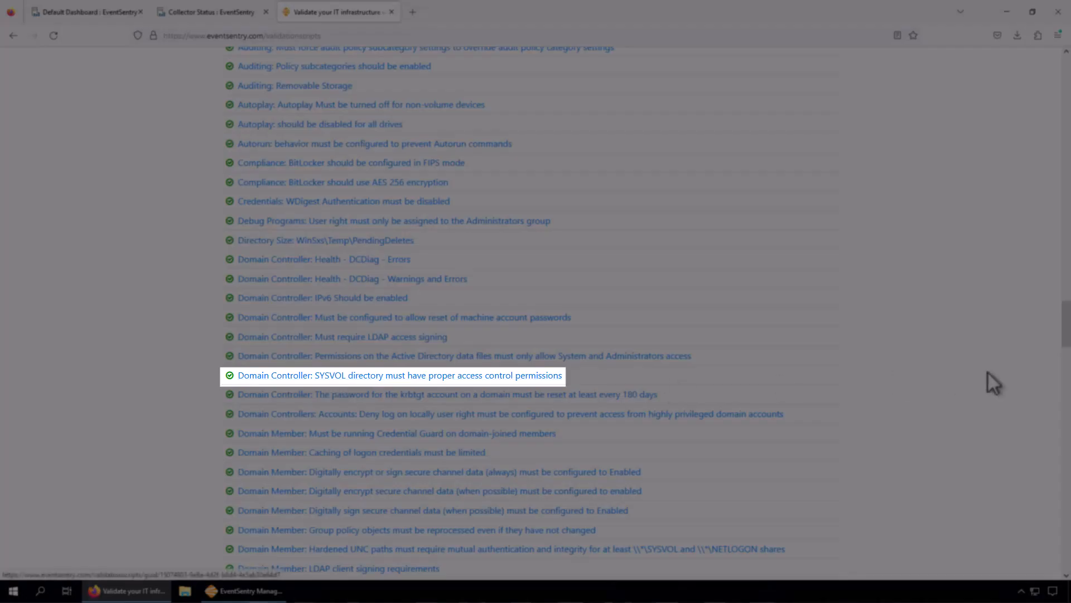
pyautogui.moveTo(1066, 339); pyautogui.dragTo(1067, 511)
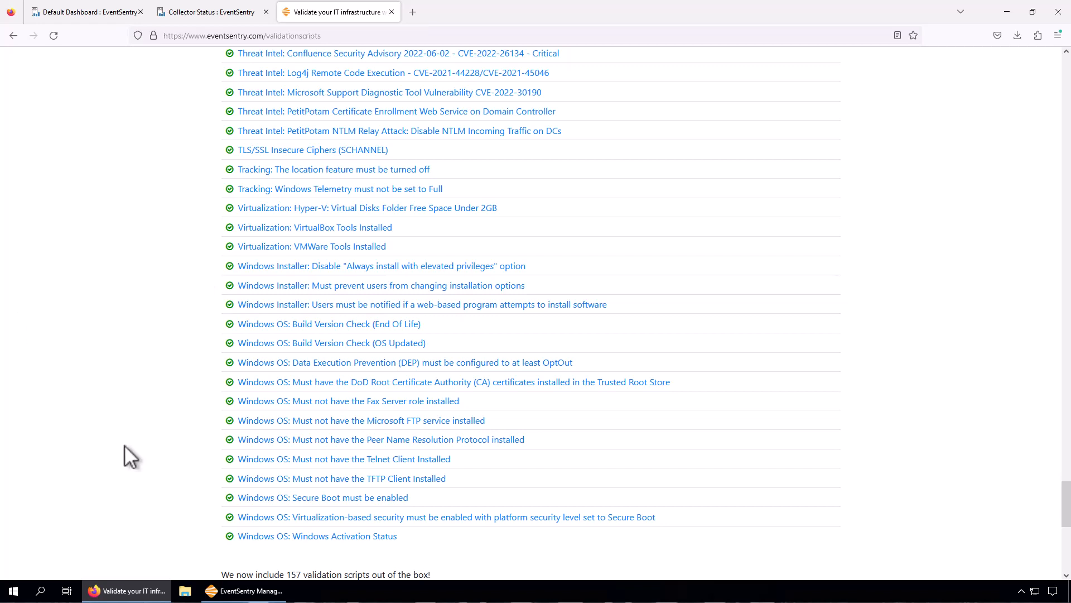
# Switch to the EventSentry Management Console and check which groups the Best Practices Servers validation package is assigned to
pyautogui.click(230, 587)
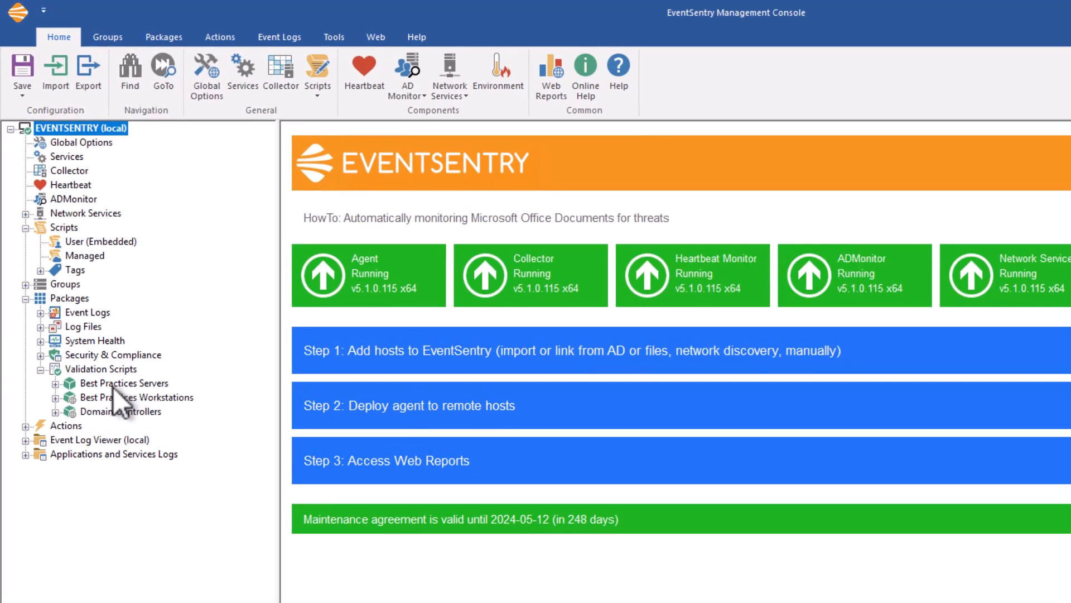
pyautogui.click(115, 384)
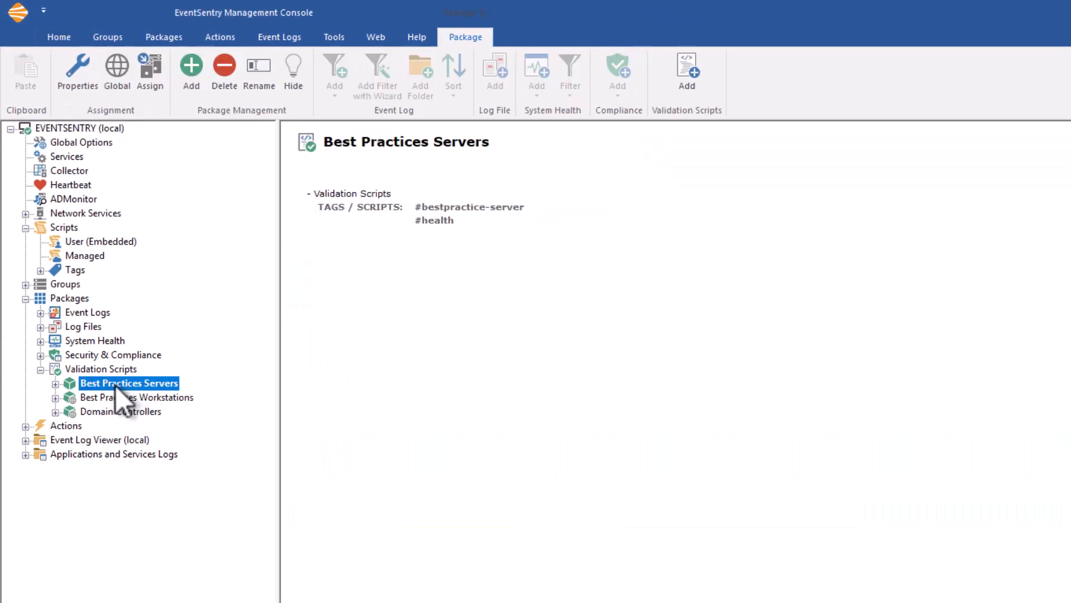
pyautogui.click(151, 67)
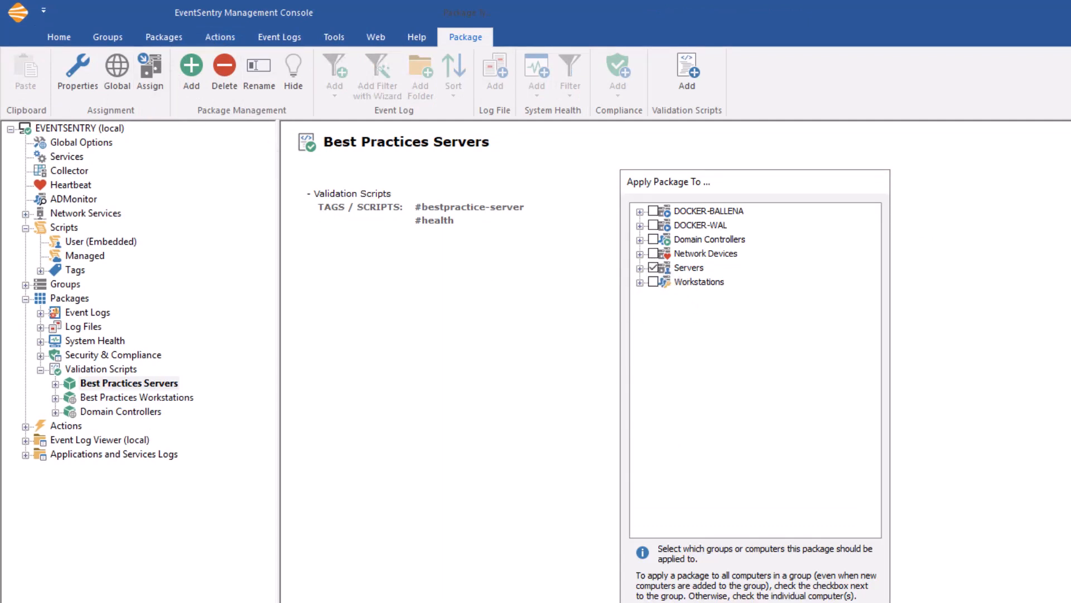
pyautogui.click(155, 516)
# Inspect the package properties and dynamic activation settings of Best Practices Workstations, followed by those of Best Practices Servers
pyautogui.click(122, 398)
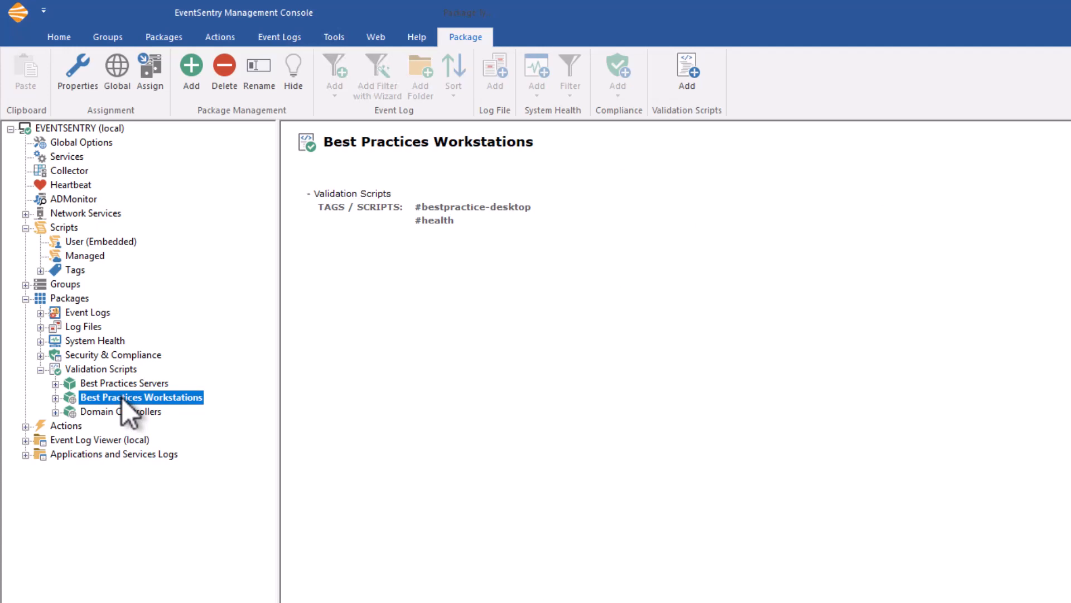
pyautogui.click(90, 79)
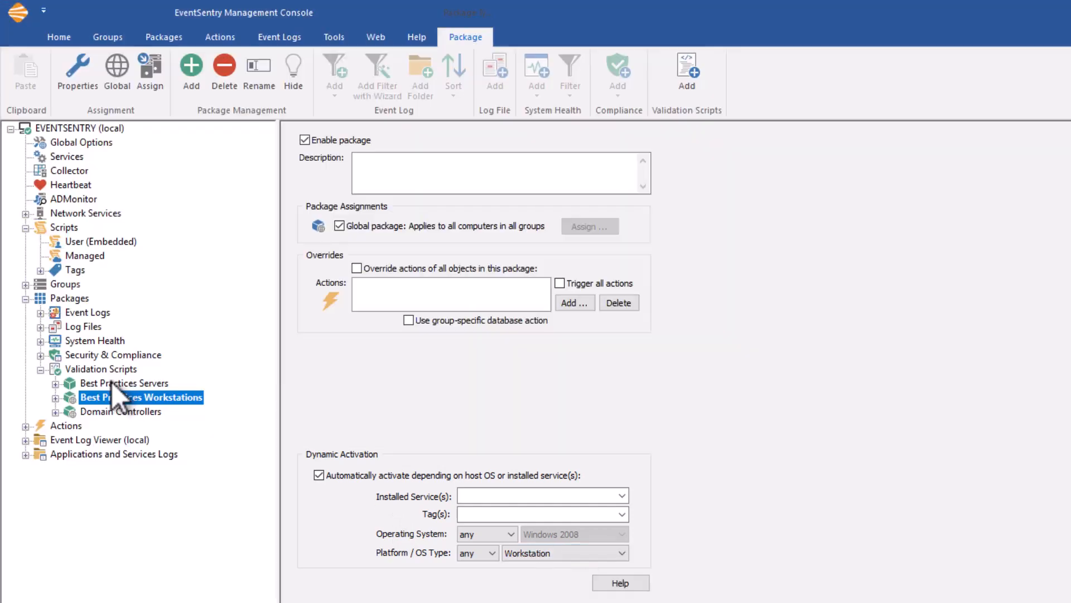
pyautogui.click(111, 383)
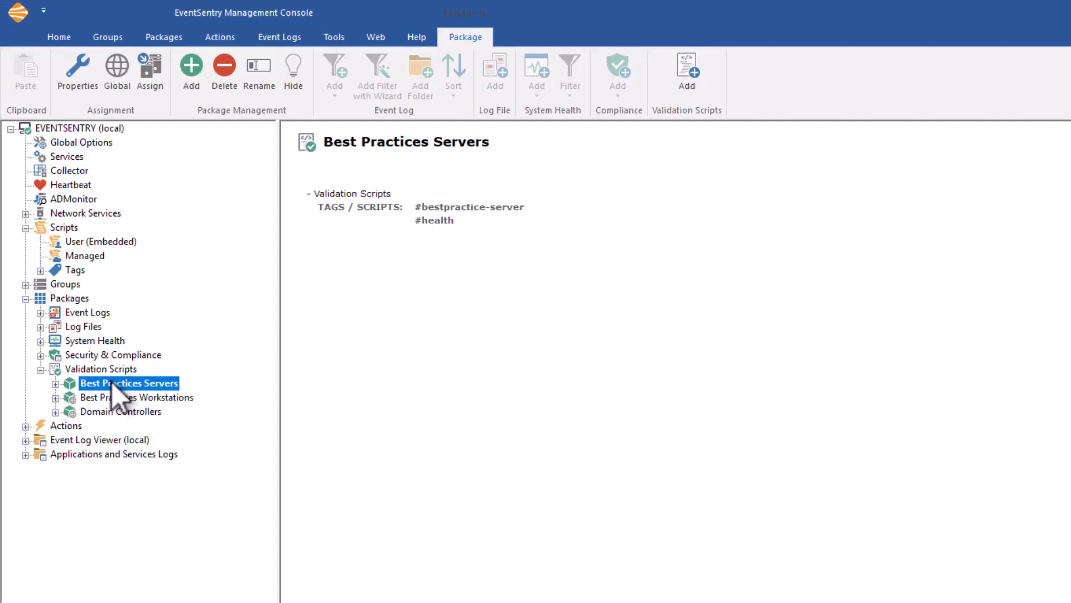
pyautogui.click(72, 79)
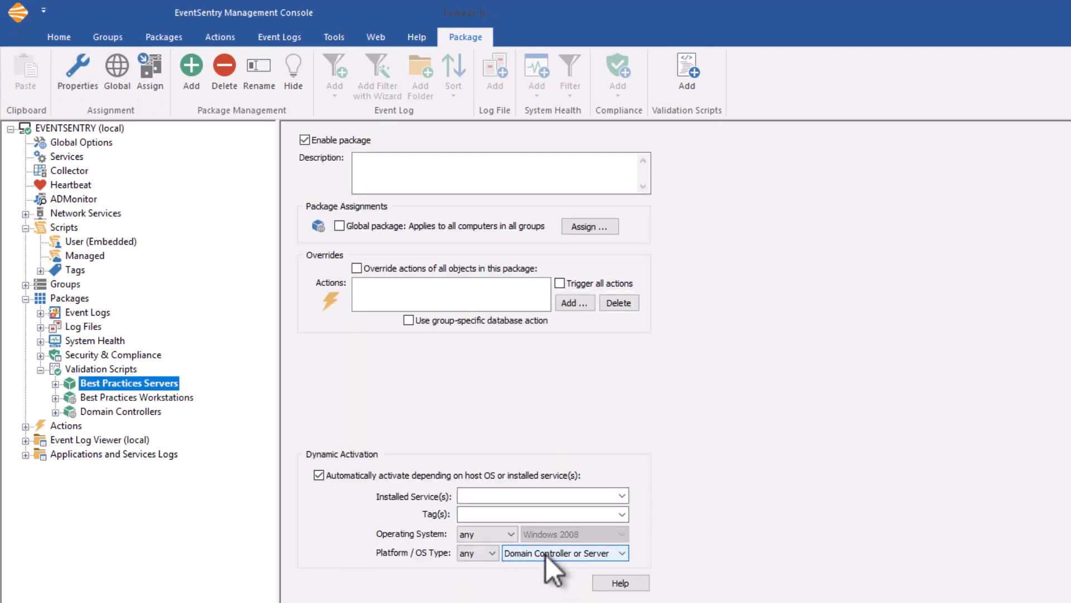
# Display the Domain Controllers package's properties, declining to make the Best Practices Servers package global
pyautogui.click(128, 413)
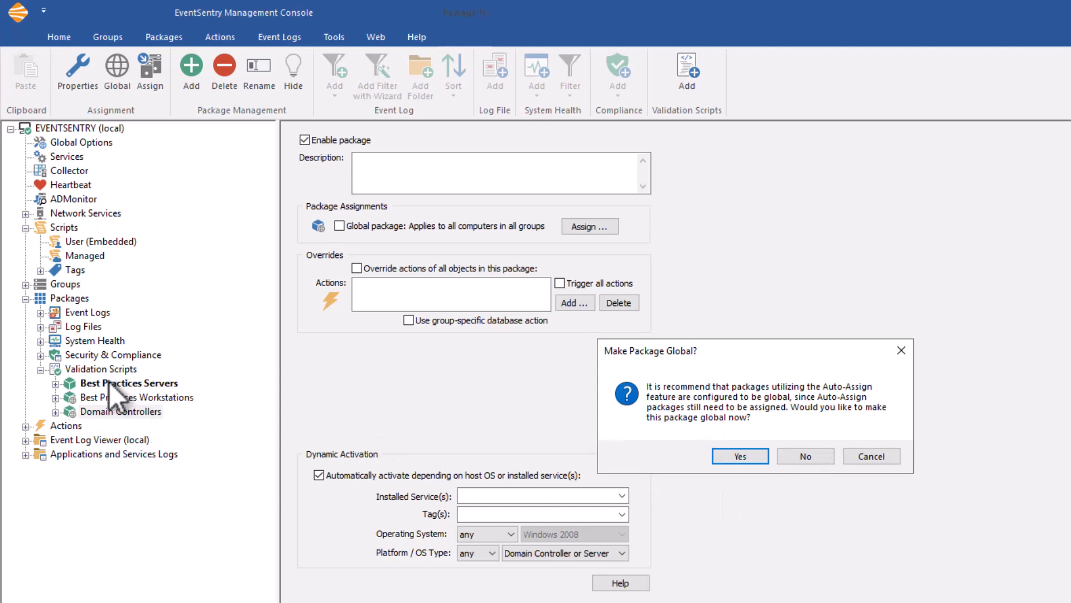
pyautogui.click(881, 457)
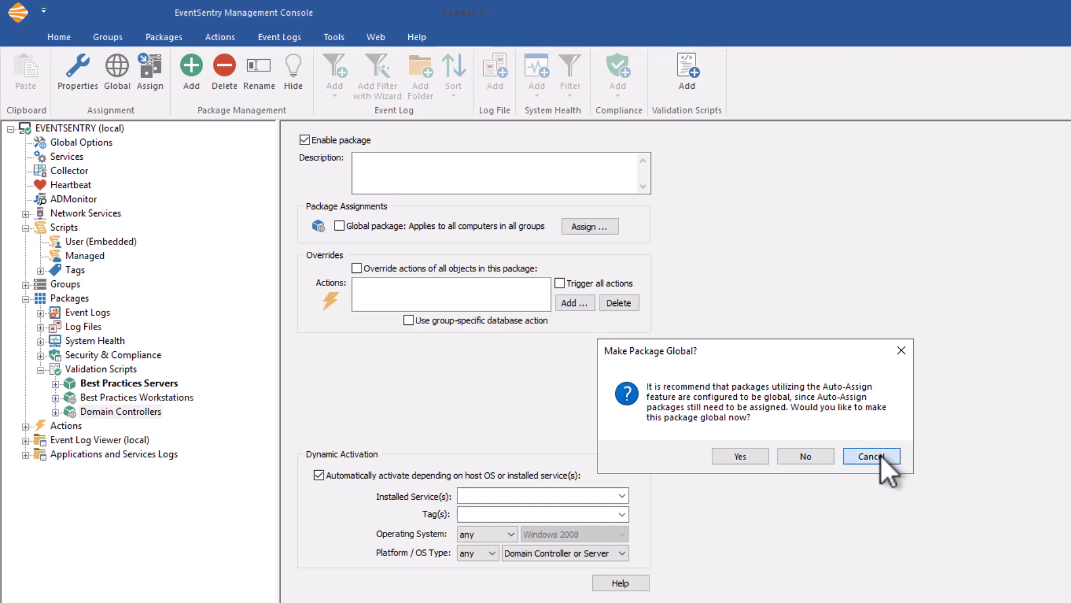
pyautogui.click(156, 414)
pyautogui.click(806, 456)
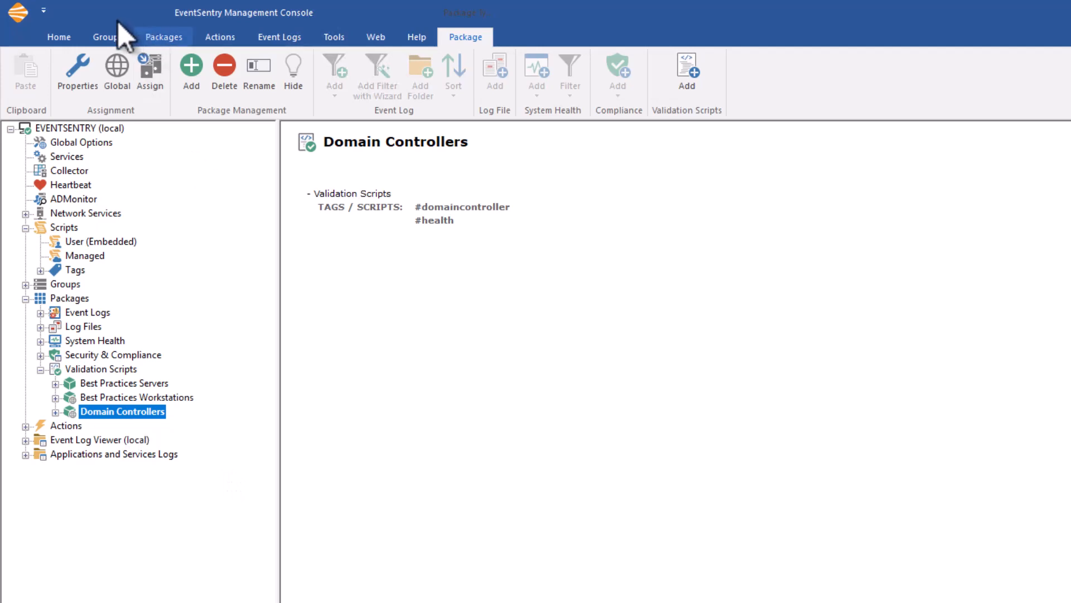
pyautogui.click(85, 62)
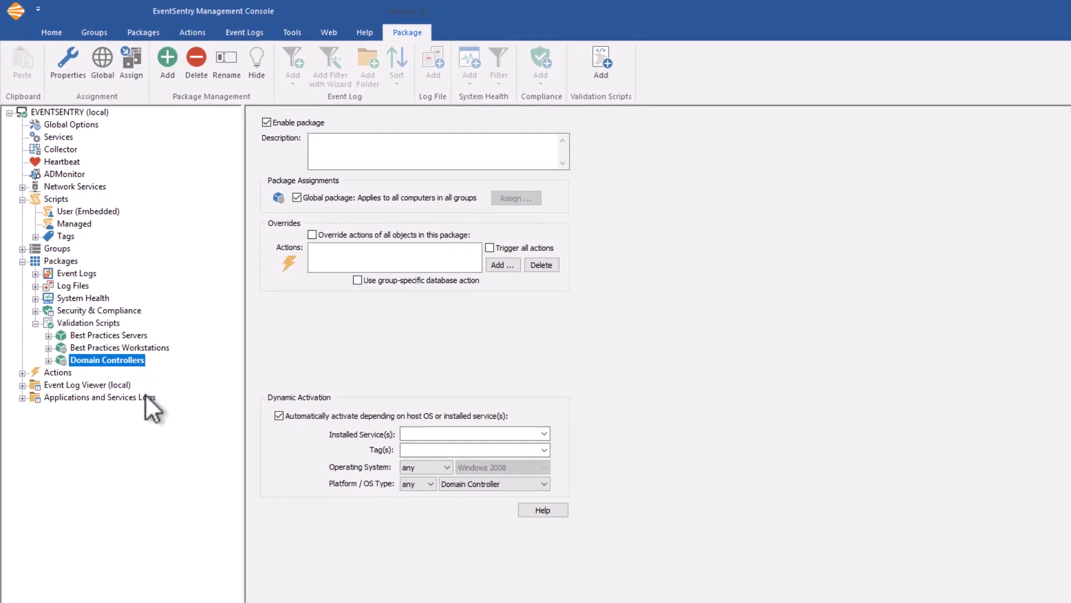
# Examine the Domain Controllers package's script settings, including the domaincontroller and health tags and the scripts available for blocking
pyautogui.click(49, 359)
pyautogui.click(95, 371)
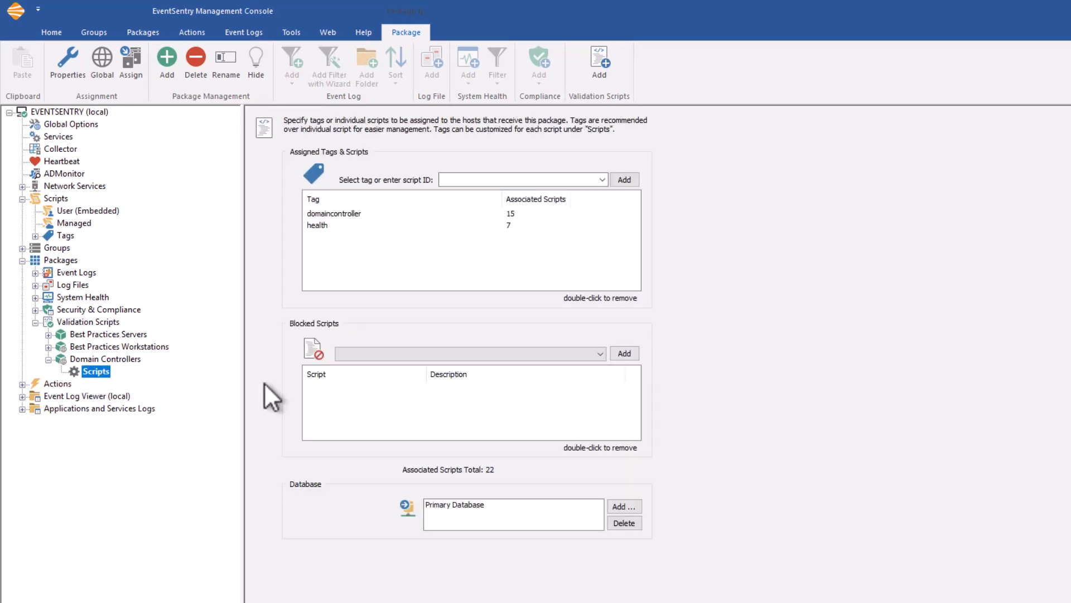
pyautogui.click(332, 213)
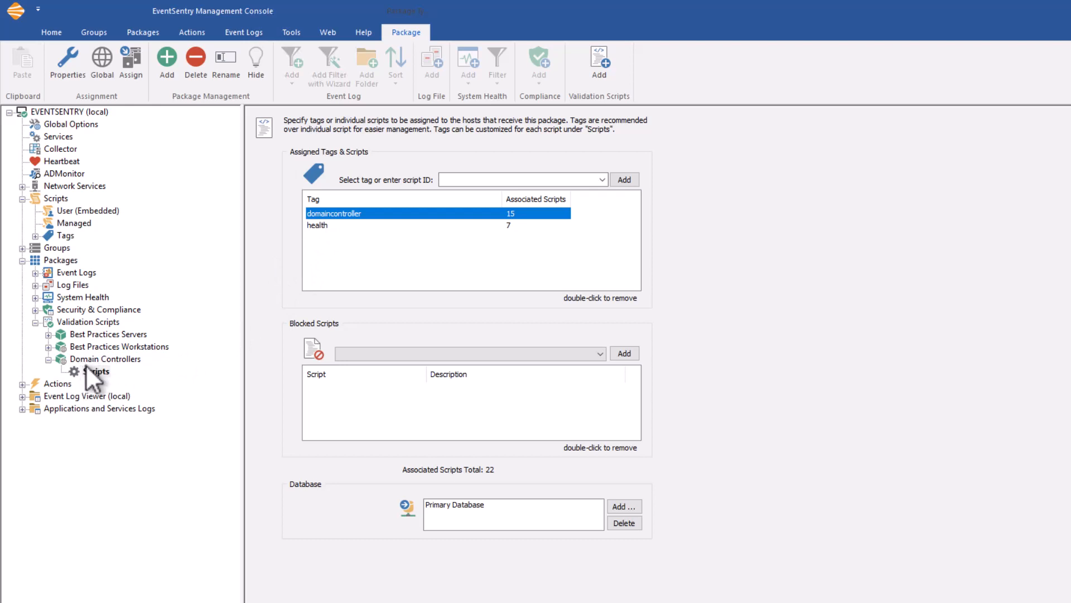
pyautogui.click(314, 224)
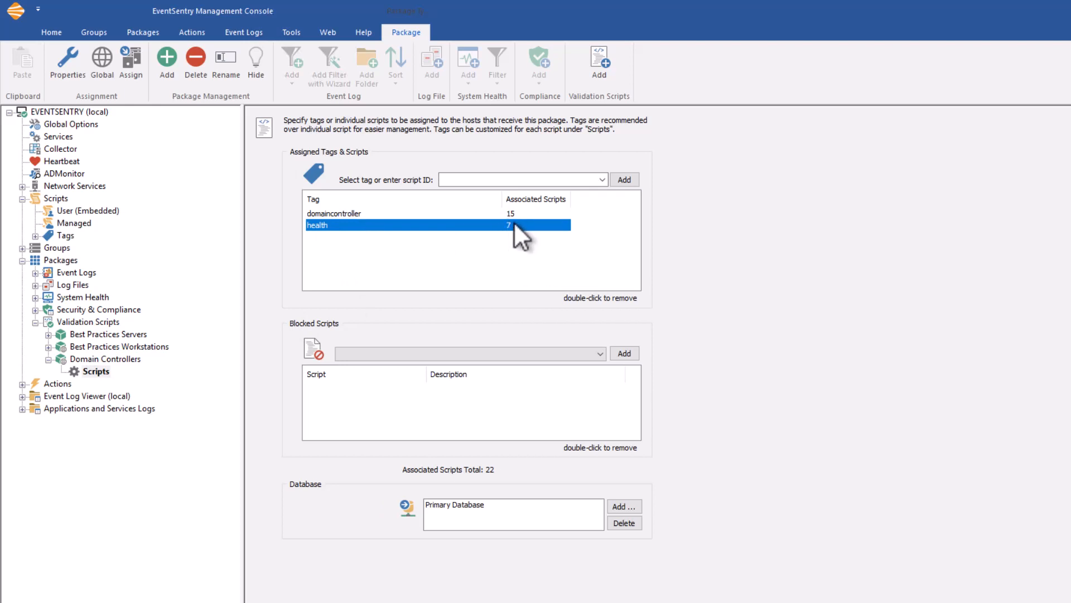
pyautogui.click(470, 351)
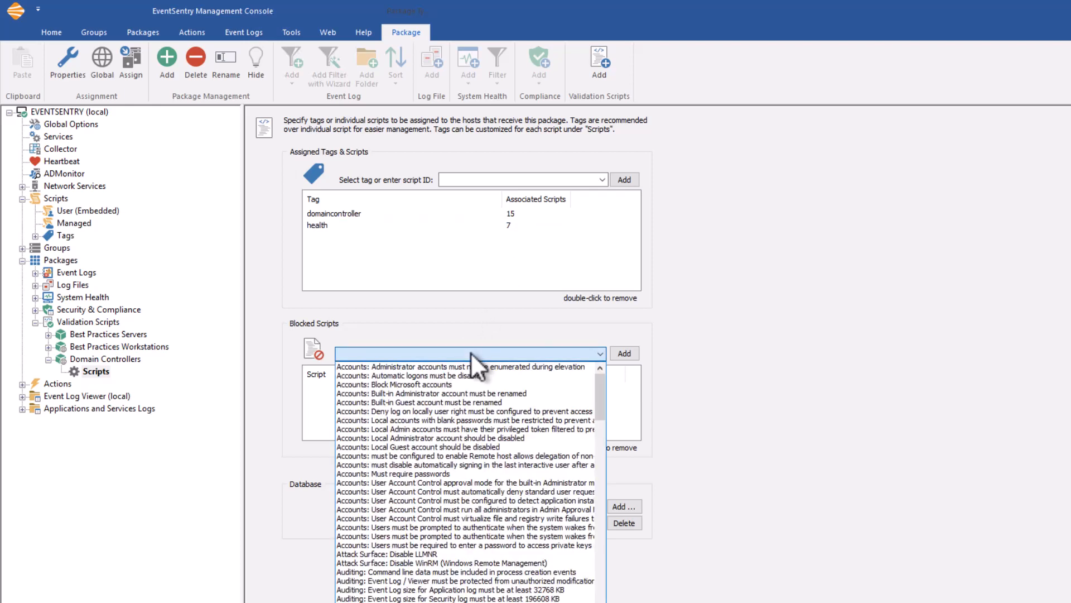
pyautogui.click(470, 351)
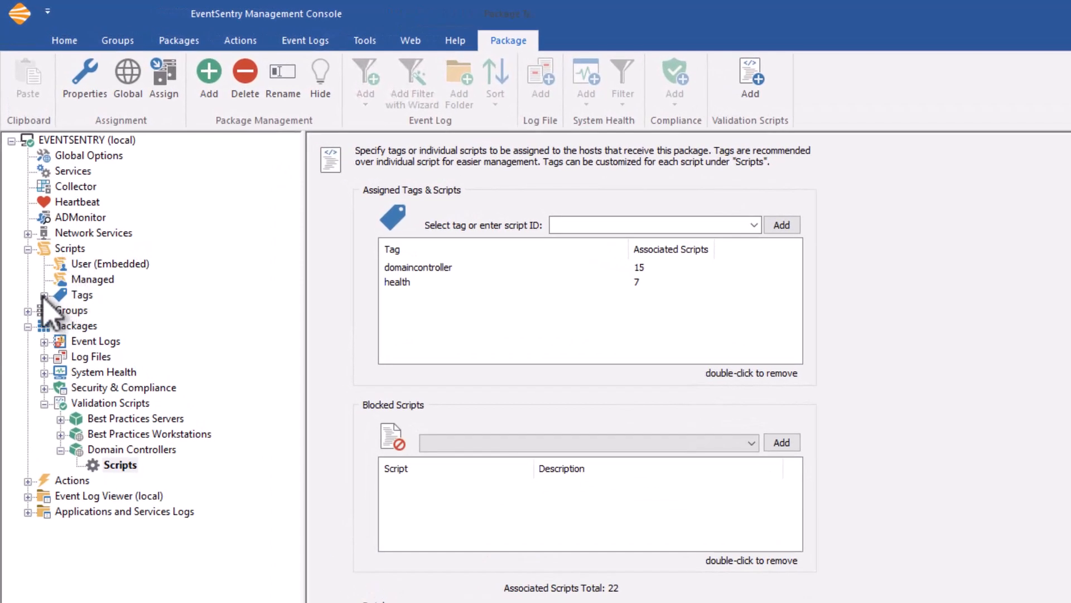
# List the scripts that carry the domaincontroller tag and widen the Tags column to read their tags
pyautogui.click(45, 297)
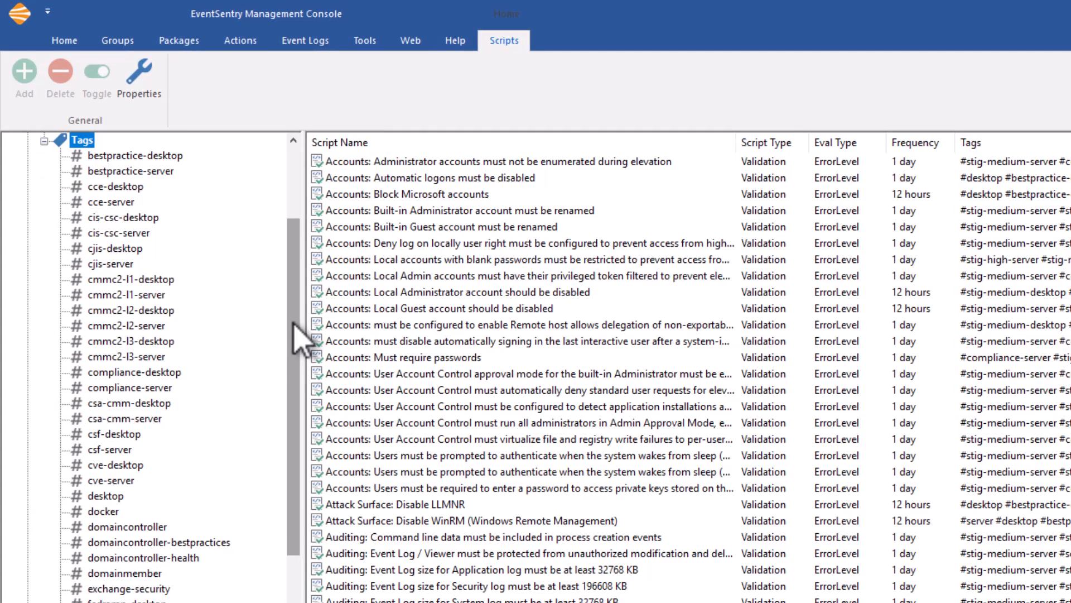
pyautogui.moveTo(294, 324); pyautogui.dragTo(296, 418)
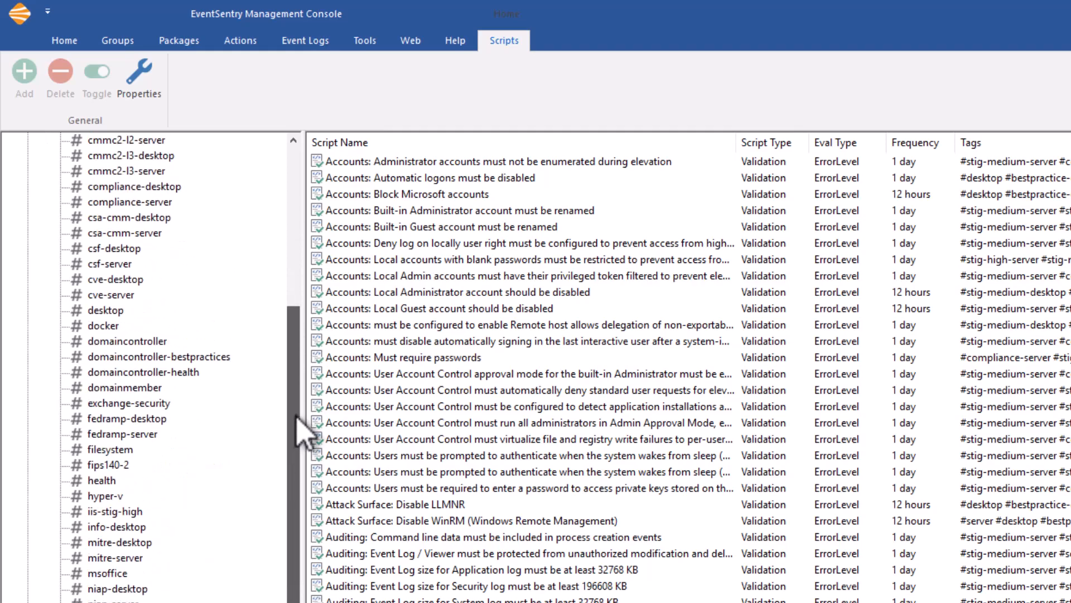
pyautogui.click(143, 342)
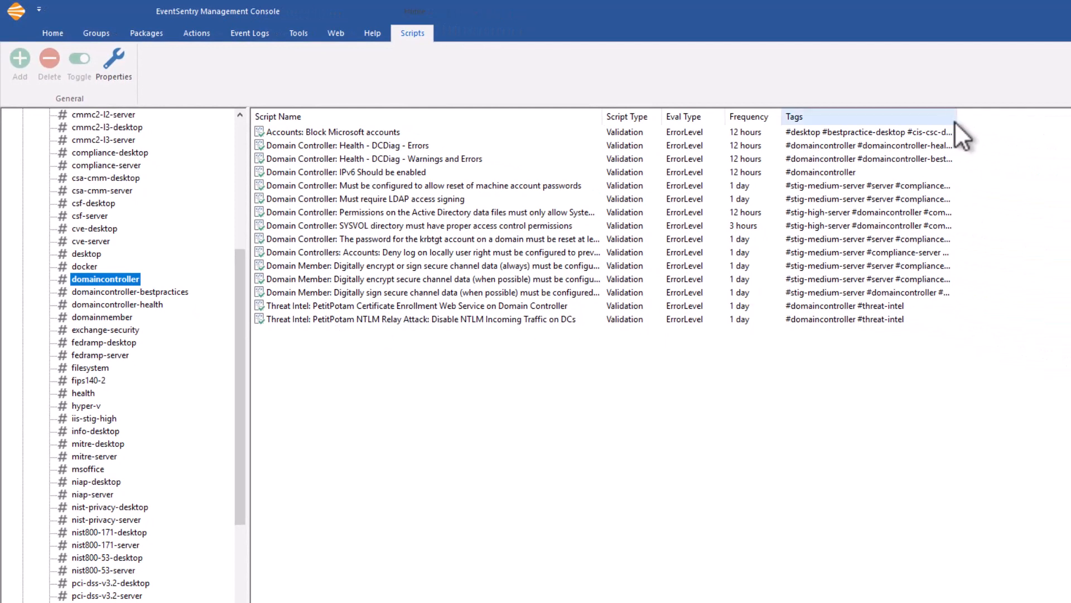
pyautogui.moveTo(956, 120); pyautogui.dragTo(1055, 123)
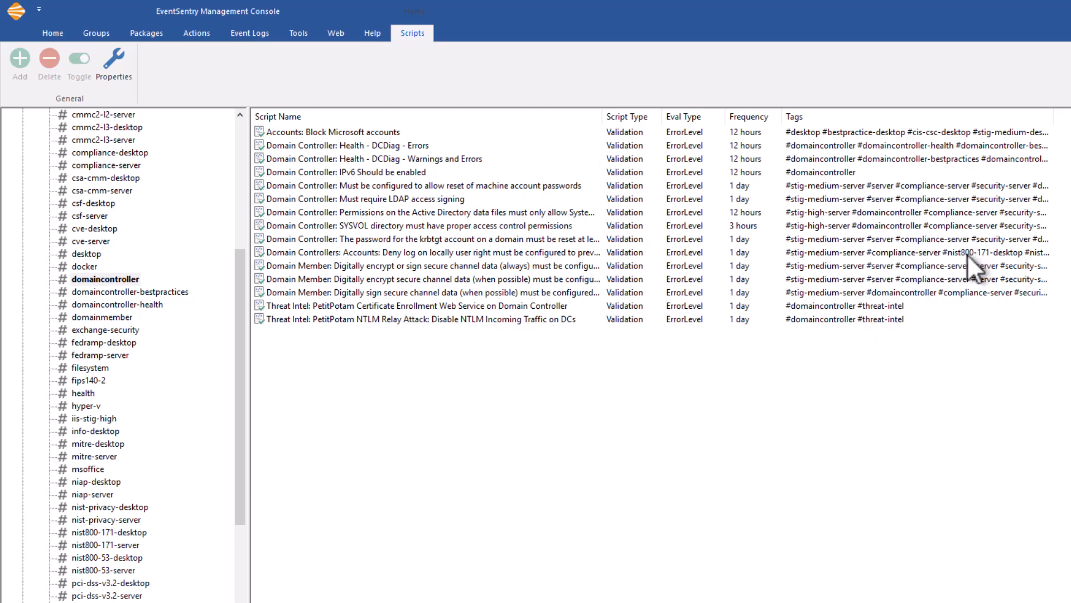
# List the scripts that carry the nist800-171-server tag
pyautogui.moveTo(239, 430); pyautogui.dragTo(239, 453)
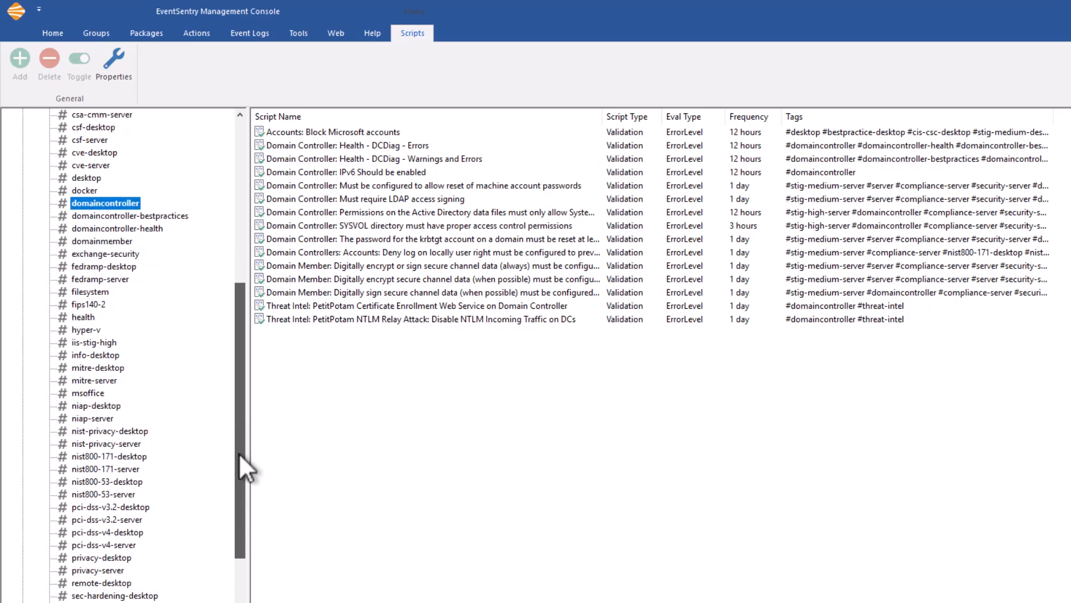
pyautogui.click(115, 468)
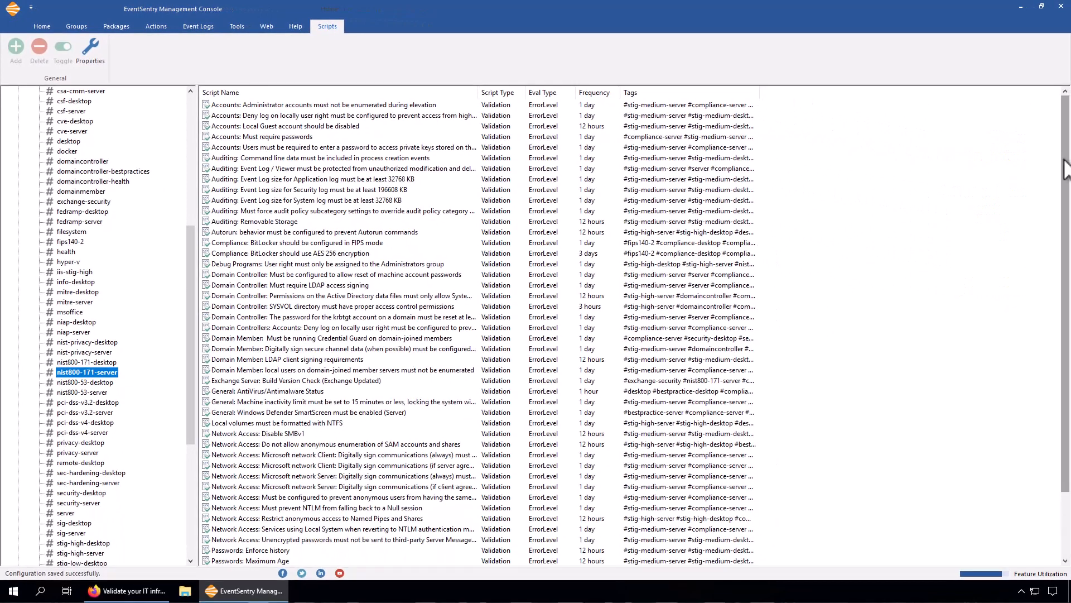
pyautogui.moveTo(1065, 167); pyautogui.dragTo(1056, 106)
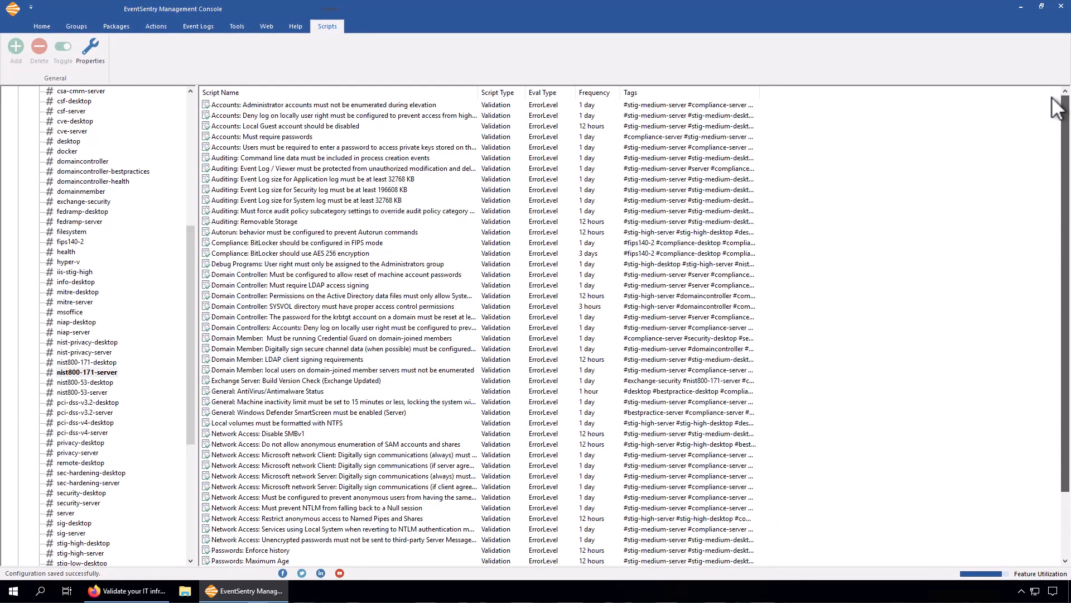
# Collapse the tag list and browse the managed scripts down to the Domain Member entries
pyautogui.moveTo(191, 275); pyautogui.dragTo(95, 184)
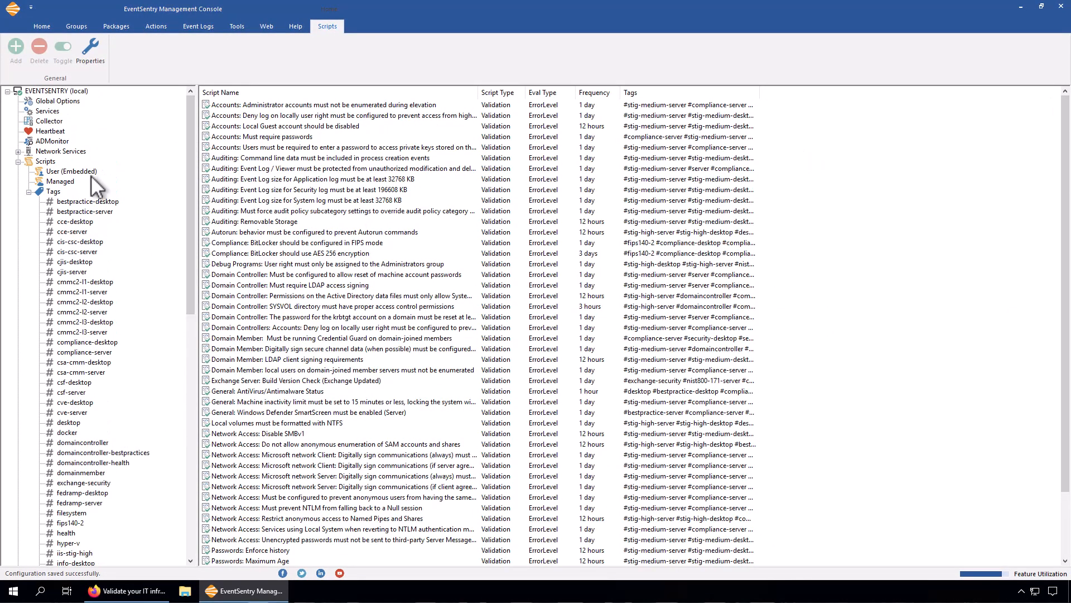
pyautogui.click(28, 192)
pyautogui.click(55, 182)
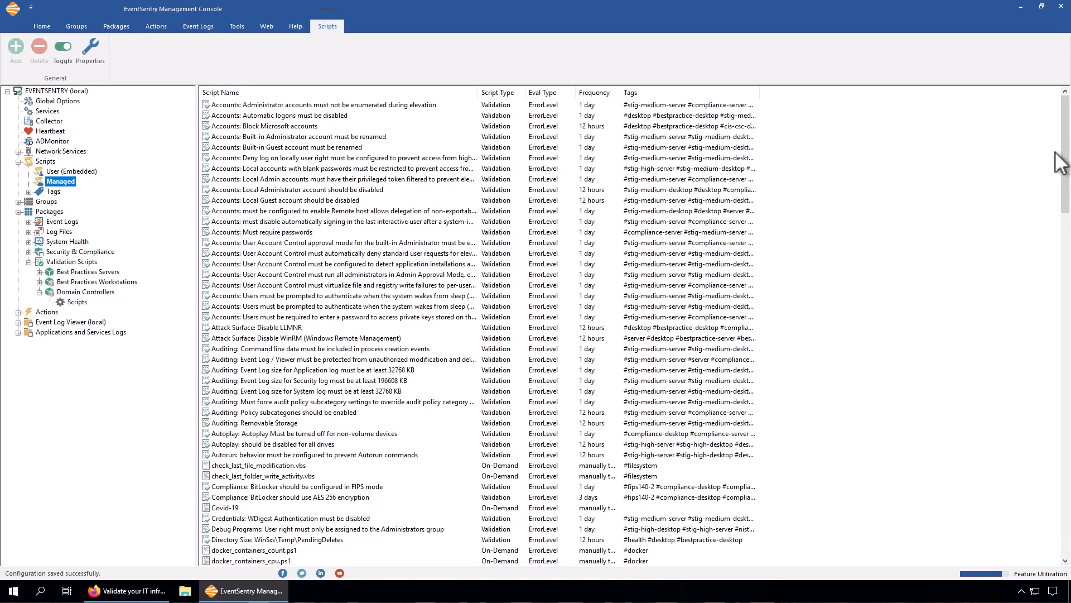
pyautogui.moveTo(1065, 163); pyautogui.dragTo(1040, 297)
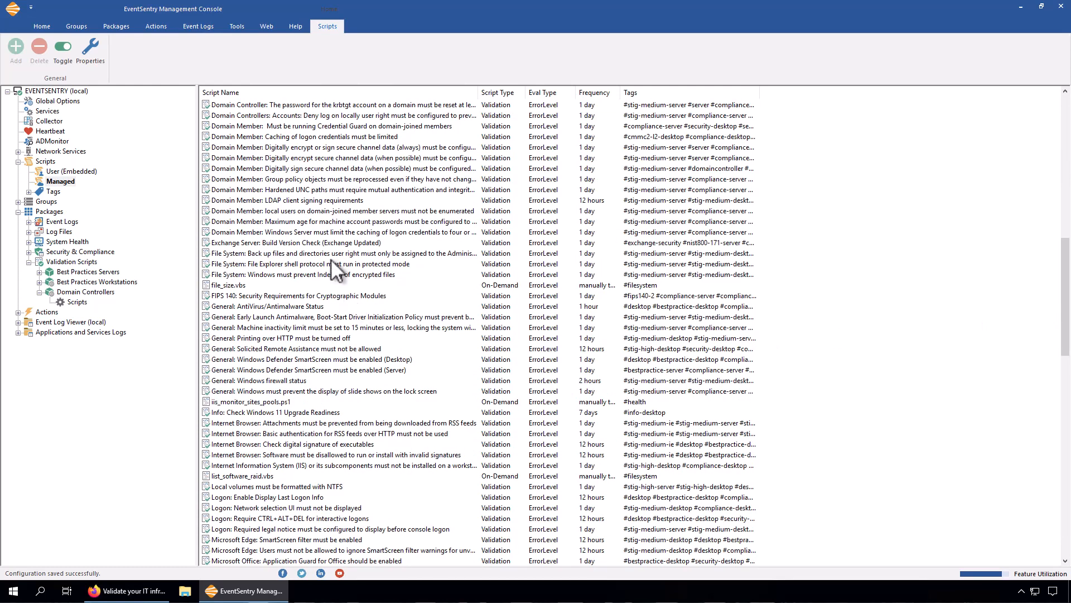
# Inspect the content and tag assignment of the Domain Member script on limiting cached logon credentials for Windows Server, closing it without changes
pyautogui.doubleClick(337, 232)
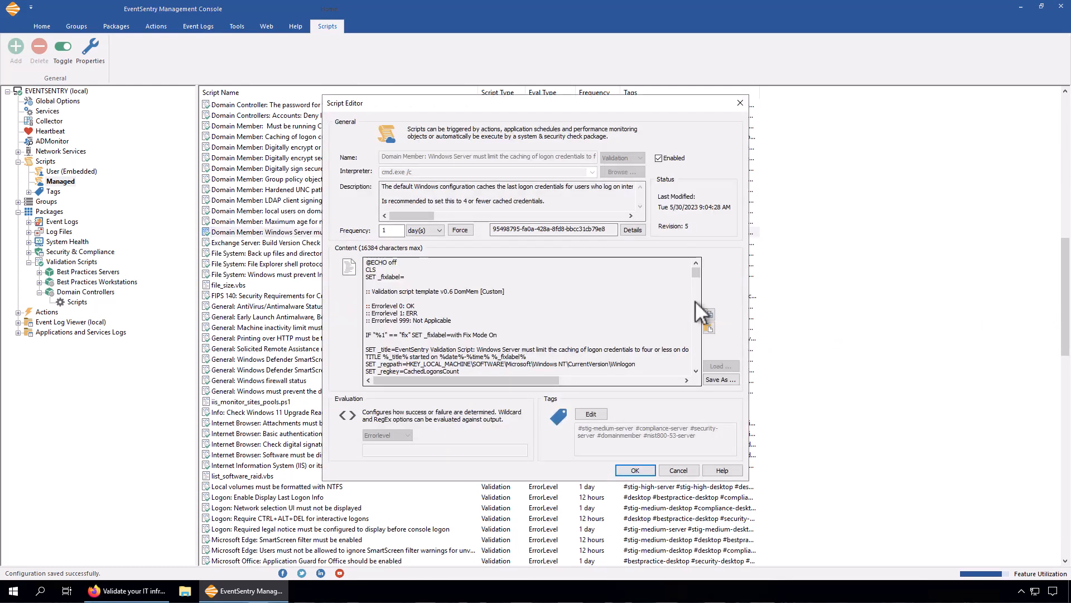
pyautogui.moveTo(695, 273)
pyautogui.mouseDown()
pyautogui.moveTo(688, 363)
pyautogui.moveTo(687, 269)
pyautogui.mouseUp()
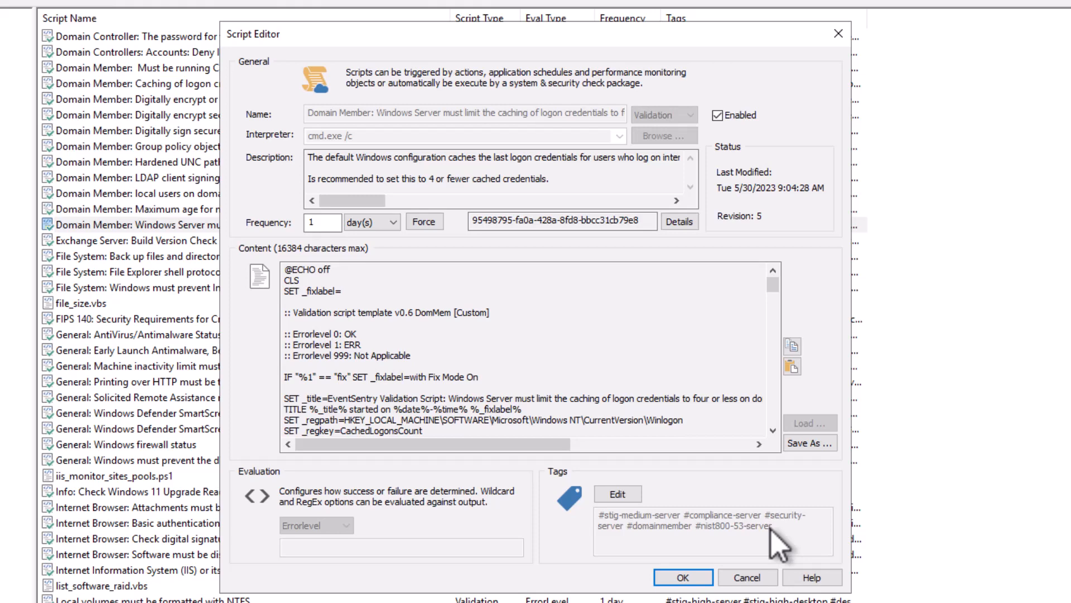
pyautogui.click(618, 494)
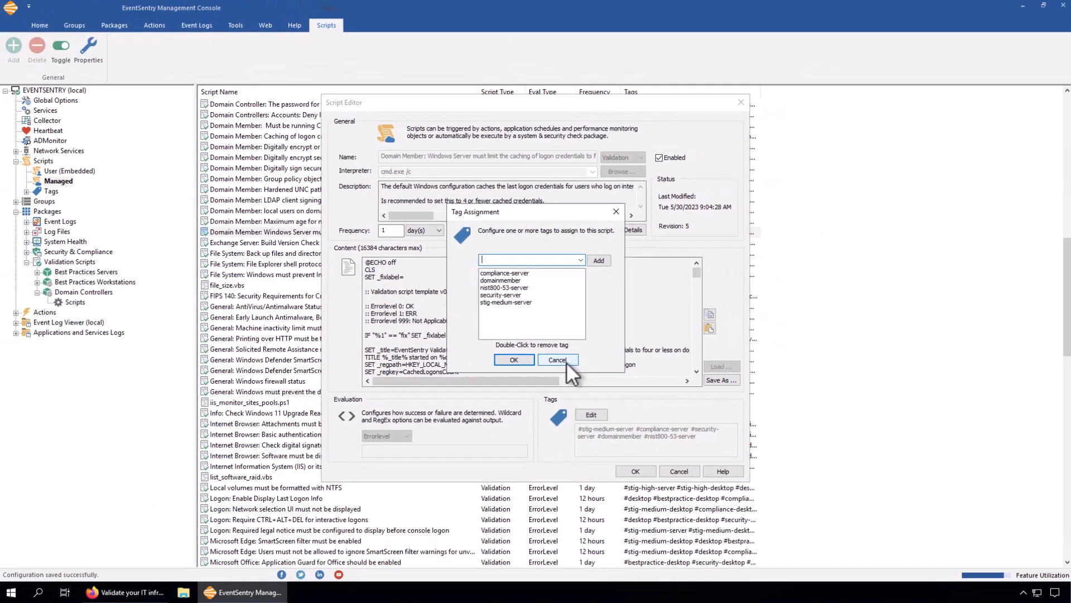
pyautogui.click(582, 415)
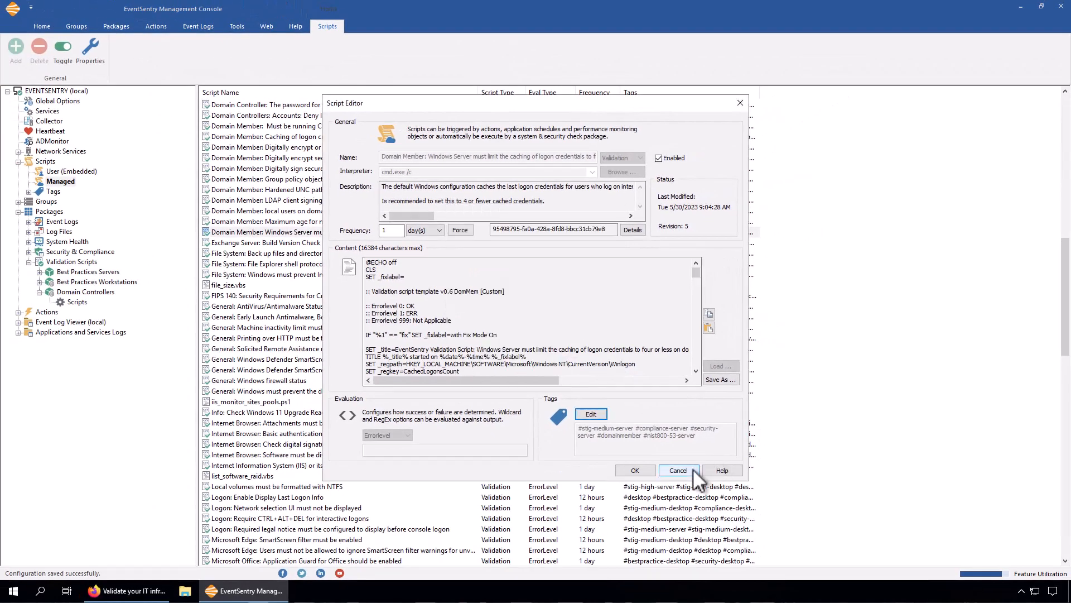
pyautogui.click(679, 471)
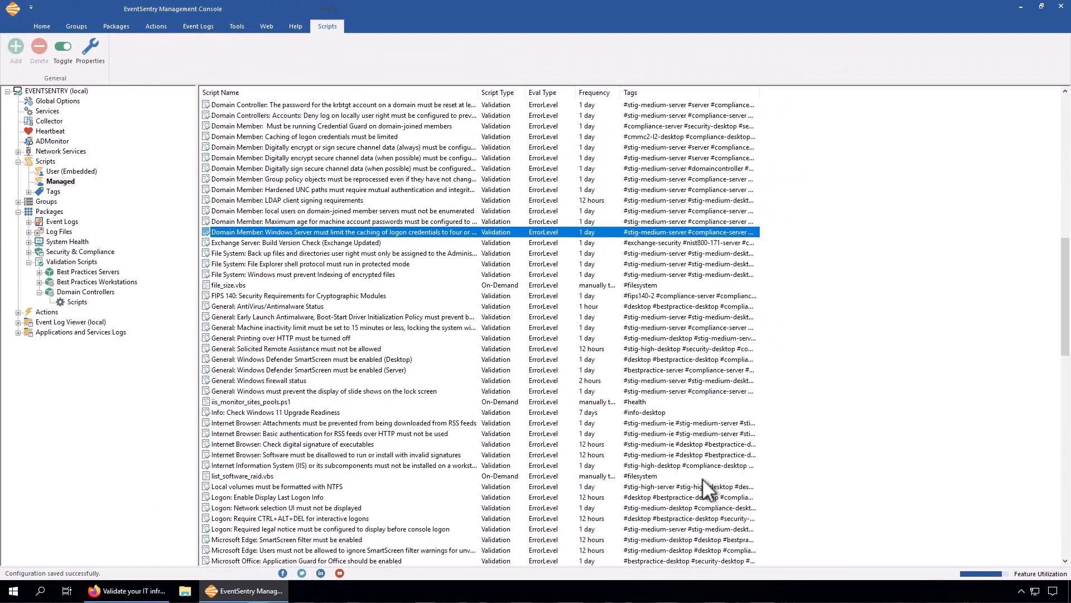
# Start a new embedded user script with the type Validation, look over its empty content area, and discard it
pyautogui.click(56, 171)
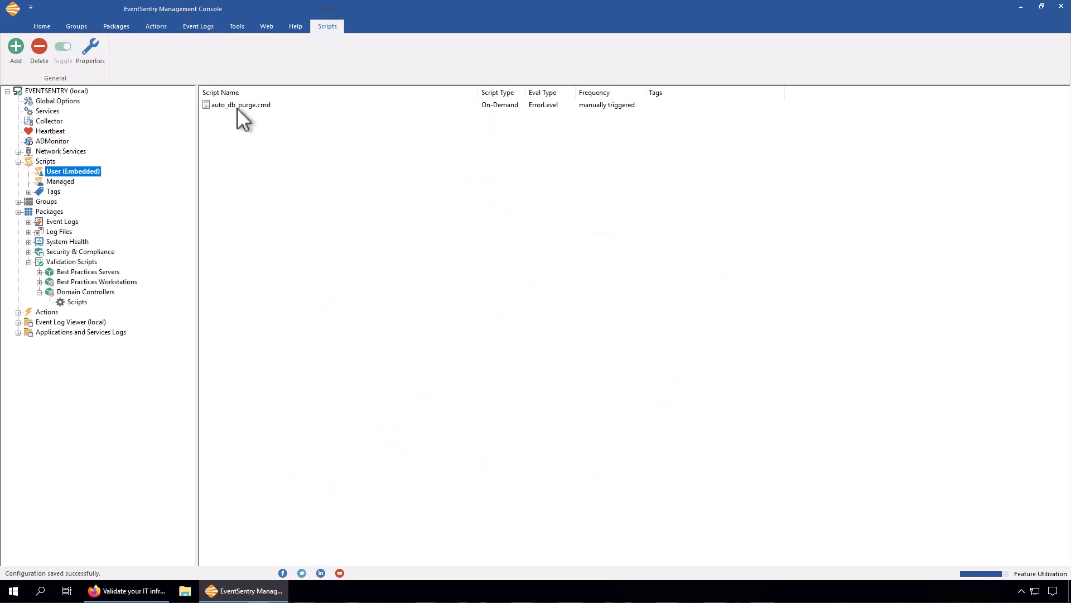
pyautogui.click(15, 47)
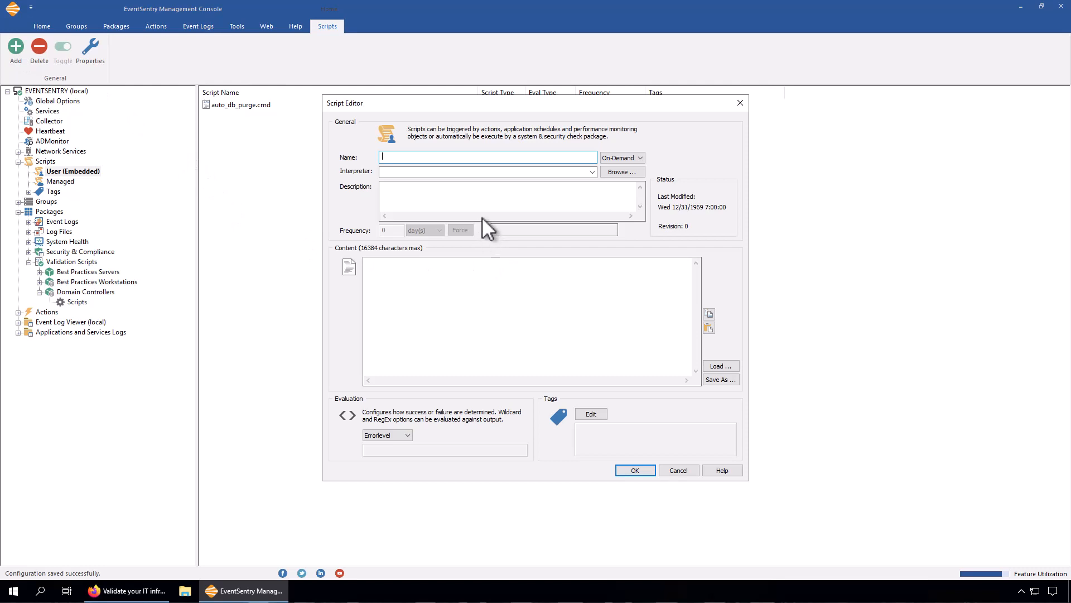
pyautogui.click(622, 158)
pyautogui.click(618, 173)
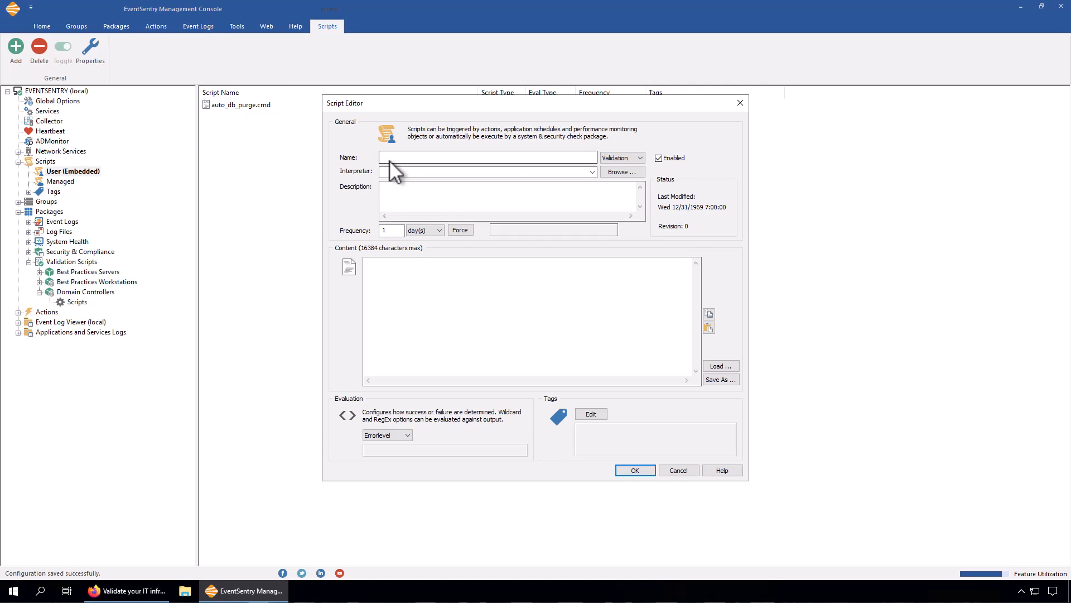
pyautogui.click(431, 294)
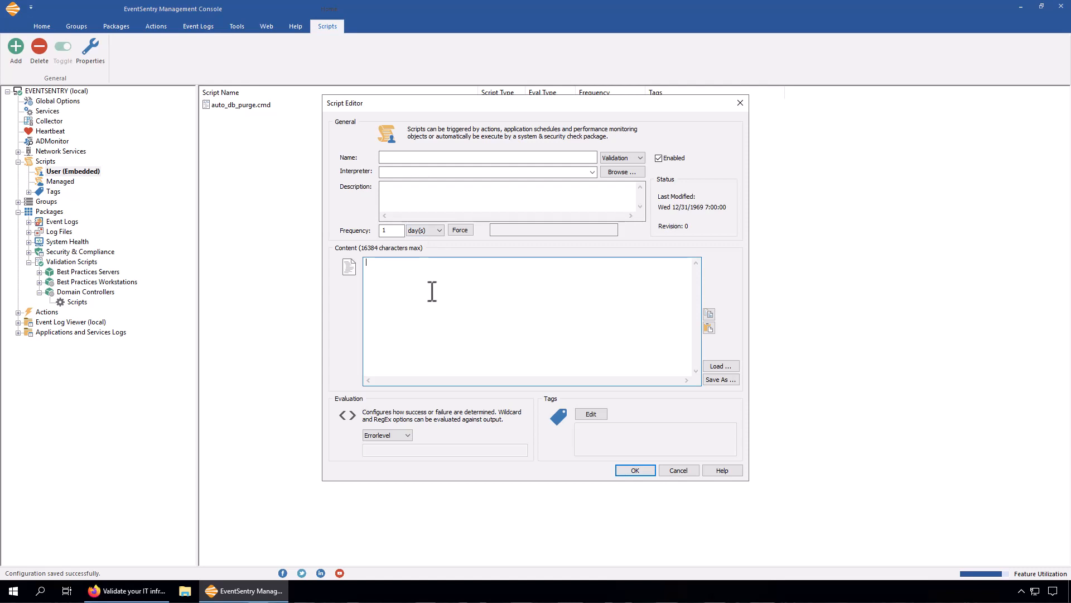
pyautogui.click(677, 470)
# Check the tags assigned to the Domain Controllers package and list the scripts carrying the domaincontroller tag
pyautogui.click(78, 302)
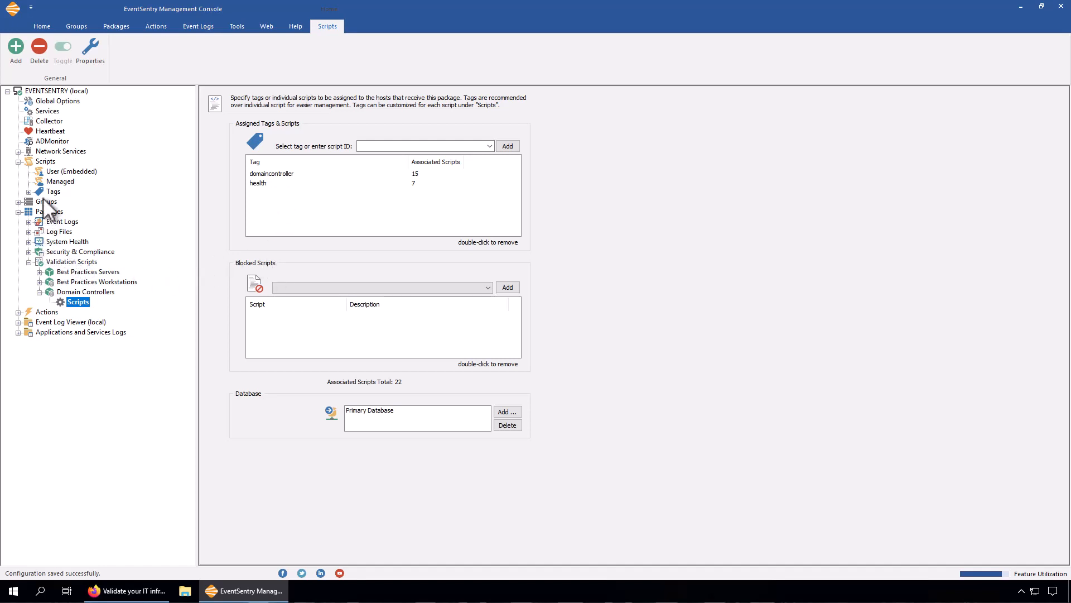
pyautogui.click(30, 189)
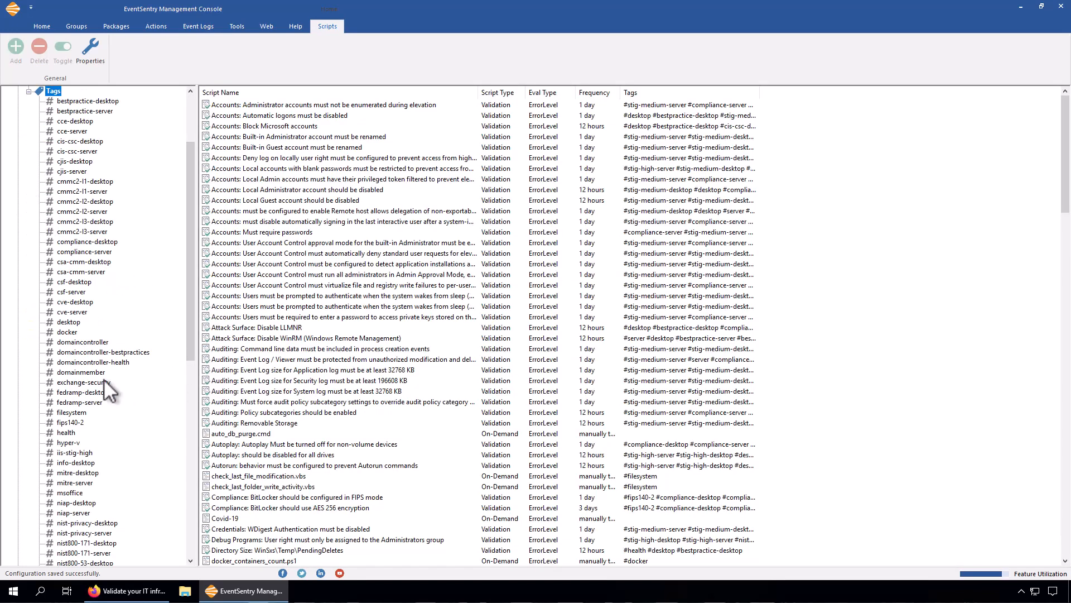
pyautogui.click(83, 341)
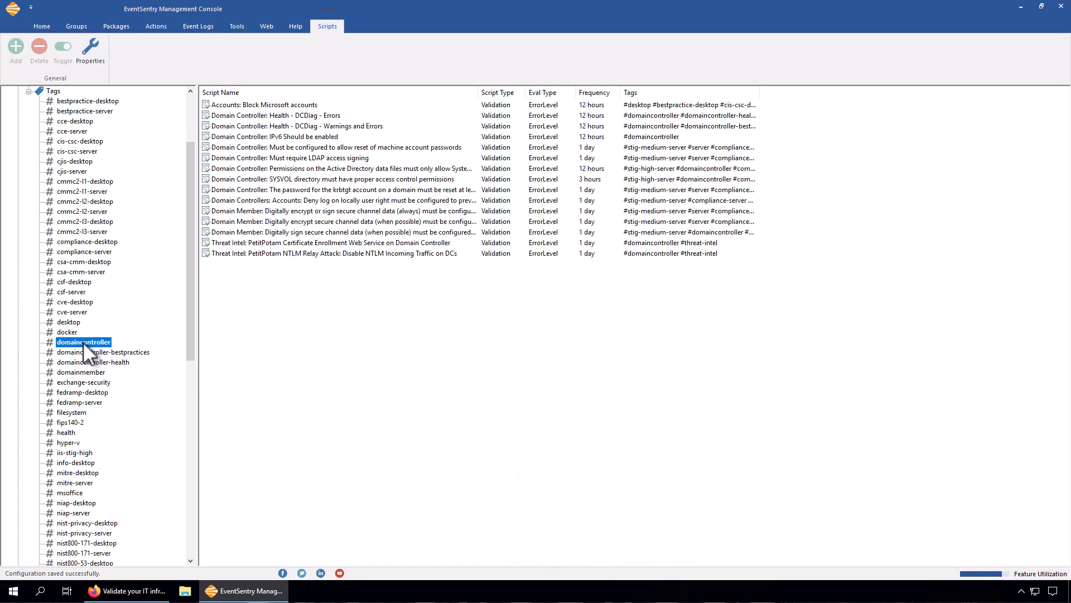
# Inspect the settings and content of the script "Accounts: Block Microsoft accounts", closing it without changes
pyautogui.click(285, 106)
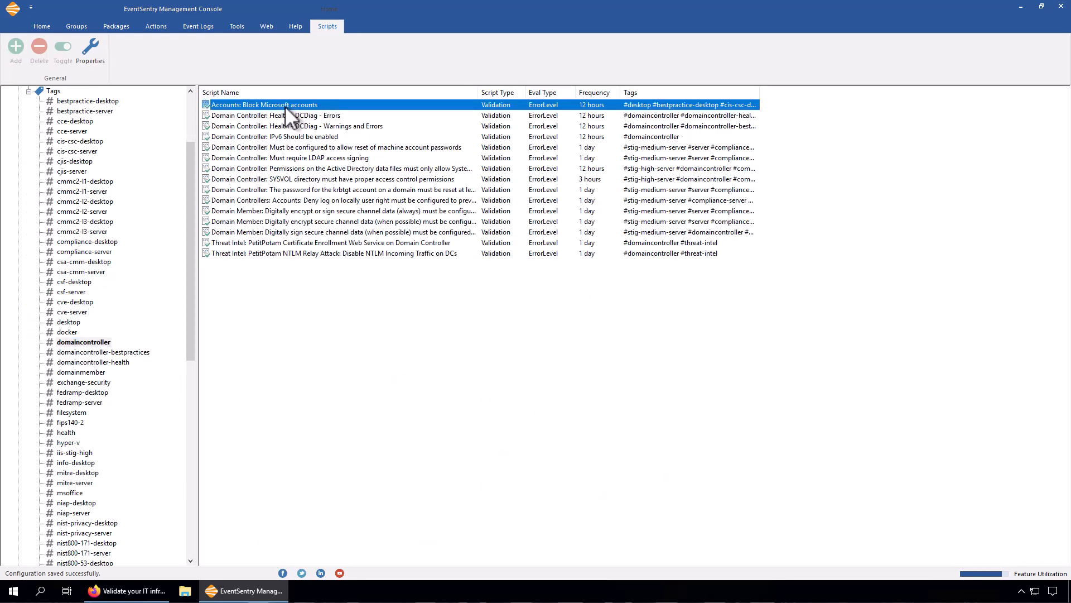
pyautogui.doubleClick(284, 106)
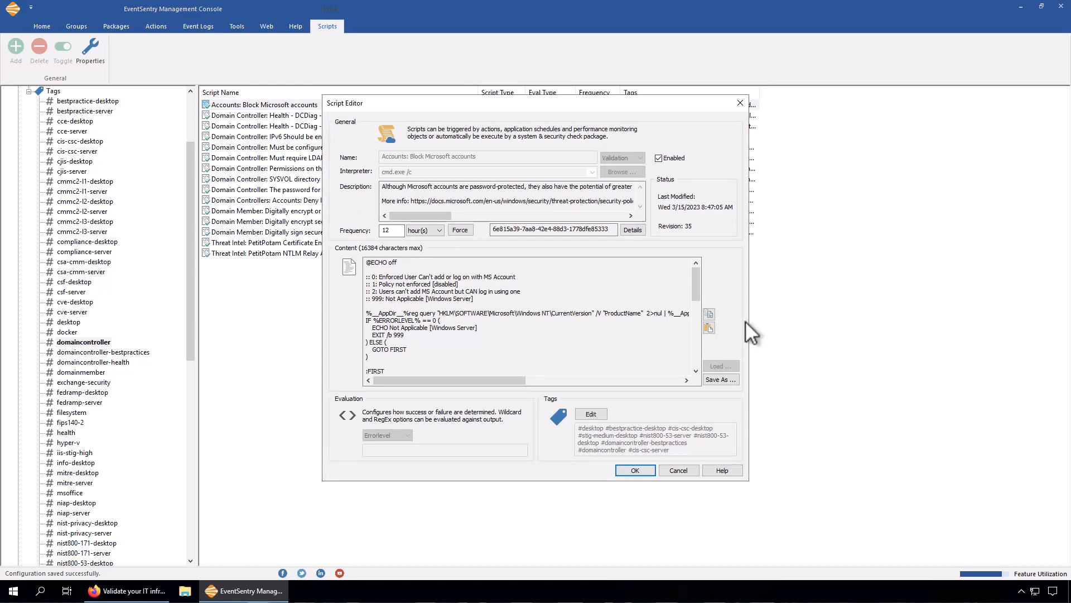
pyautogui.moveTo(698, 292); pyautogui.dragTo(669, 262)
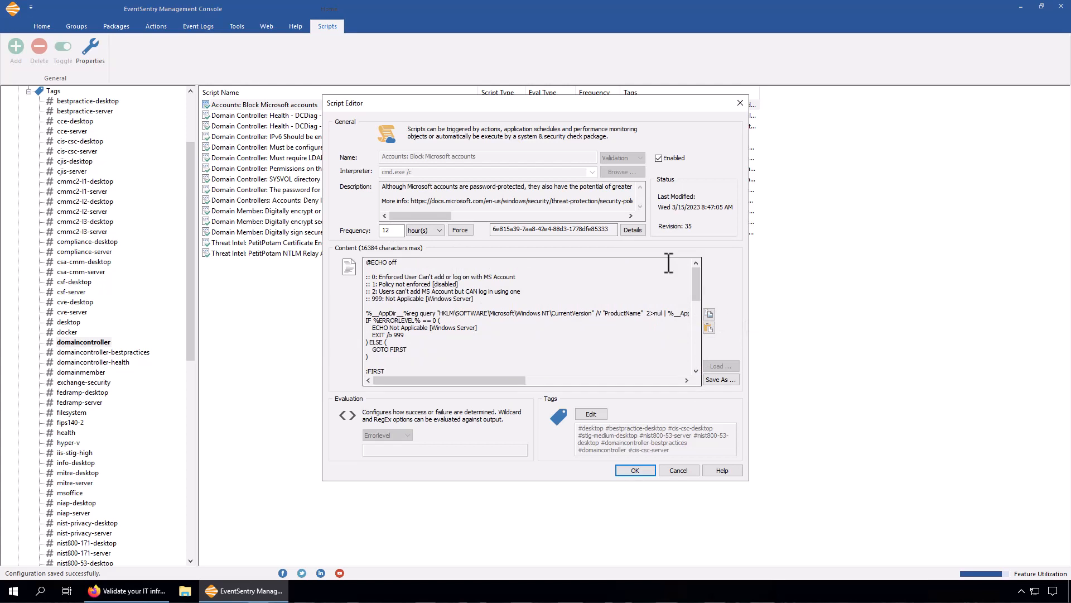
pyautogui.click(678, 470)
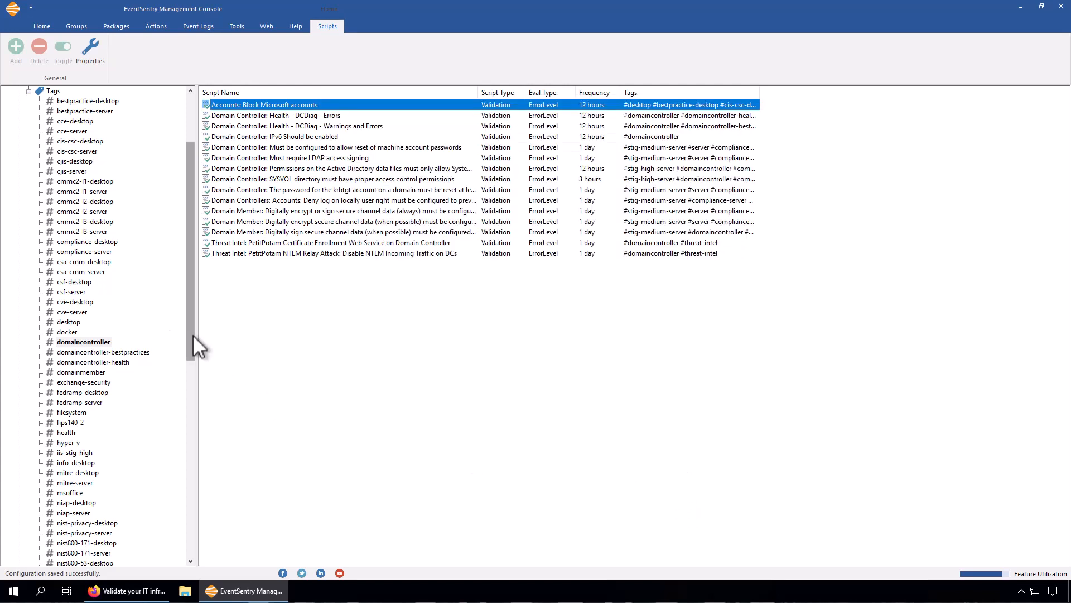
pyautogui.moveTo(192, 334); pyautogui.dragTo(193, 283)
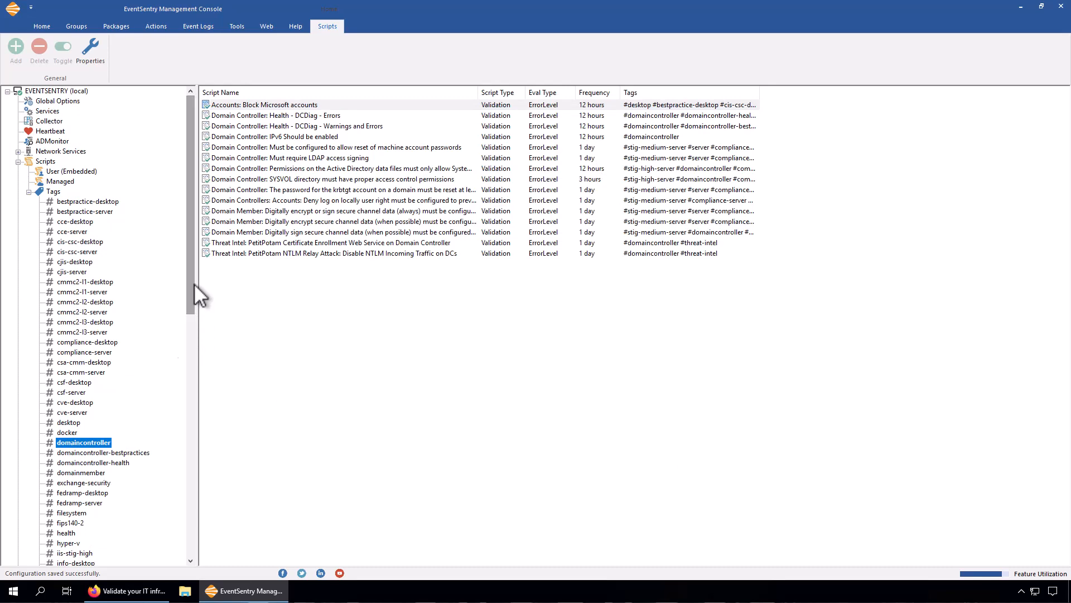
# Switch to the EventSentry web reports in Firefox and open the current Validation Scripts status
pyautogui.click(146, 589)
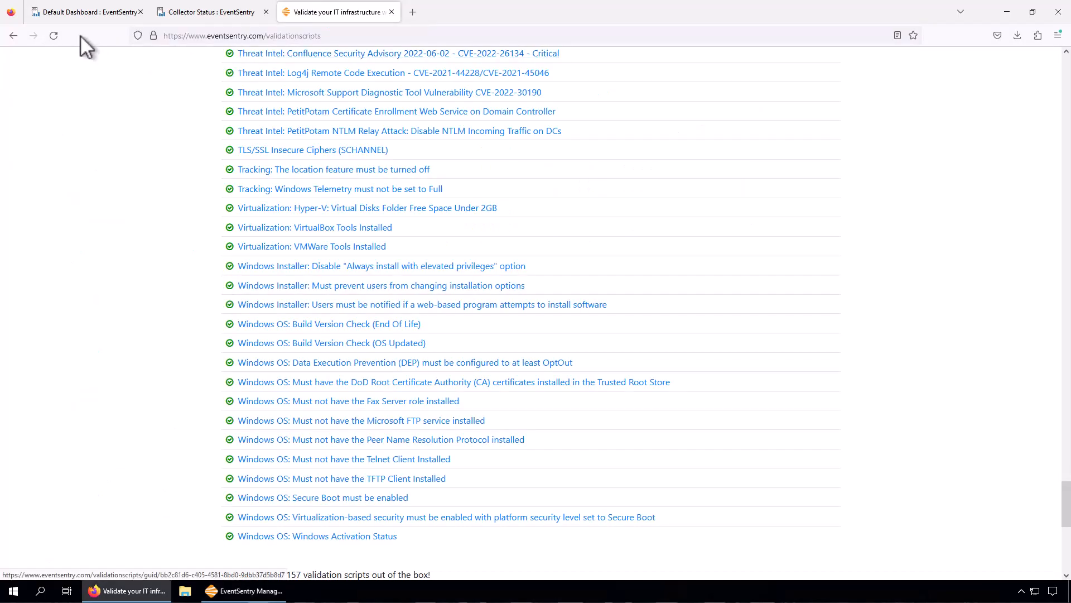
pyautogui.click(84, 14)
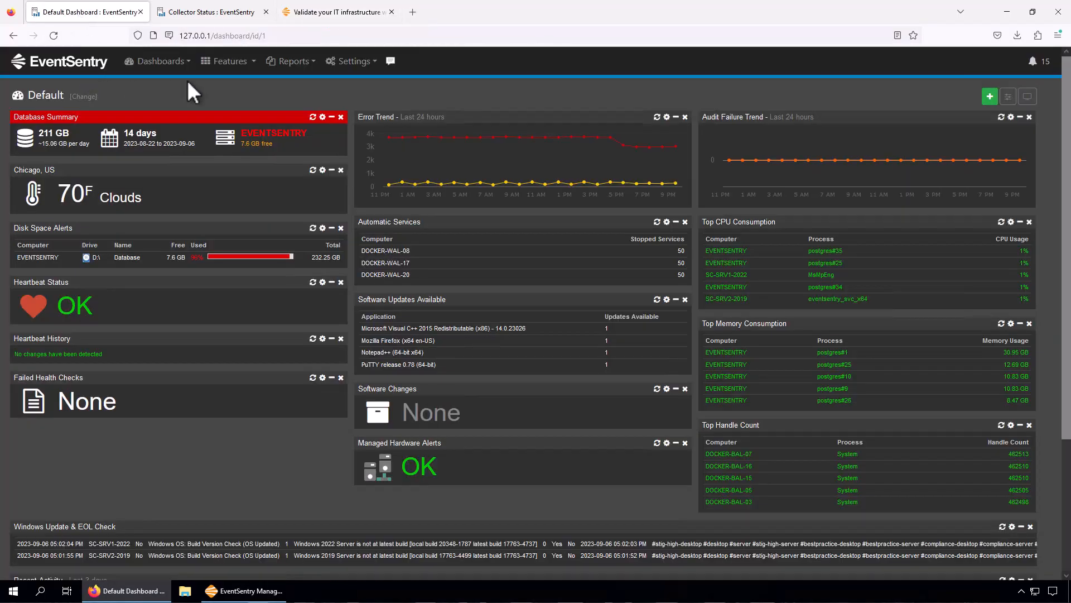
pyautogui.click(231, 64)
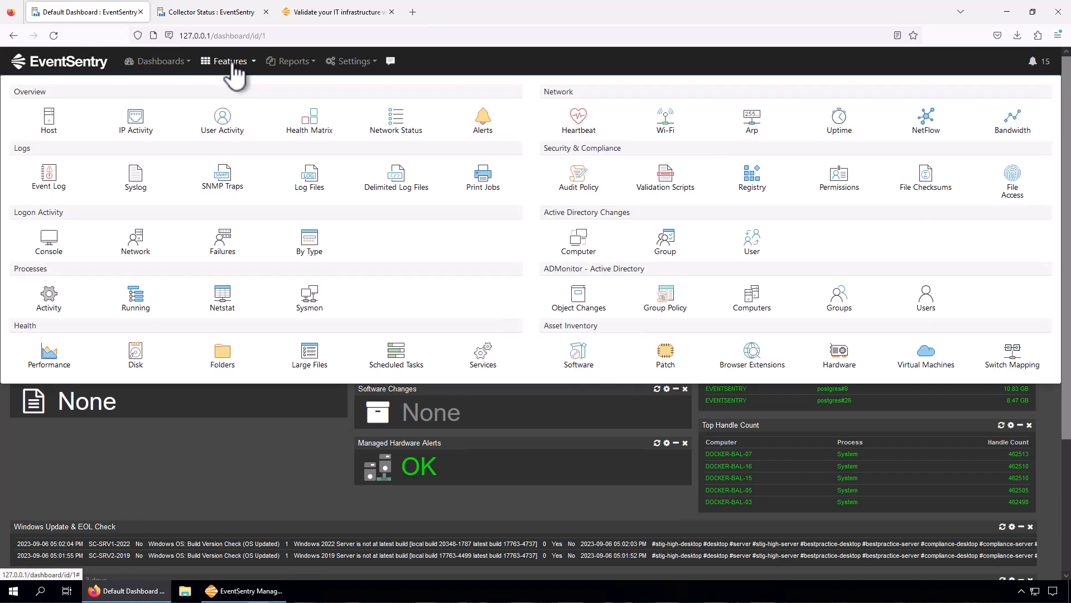
pyautogui.click(672, 192)
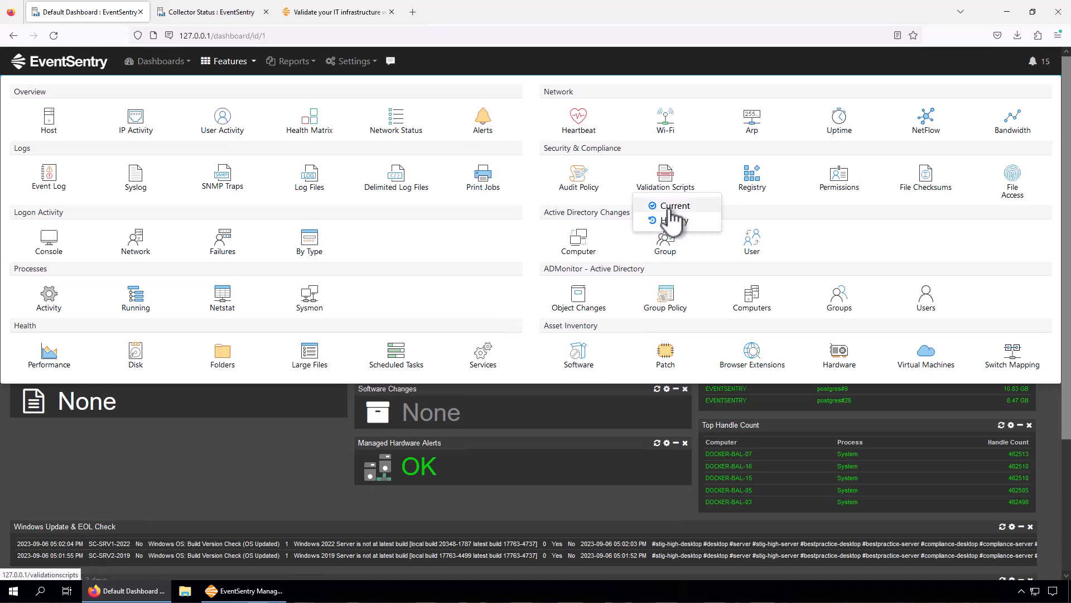
pyautogui.click(668, 211)
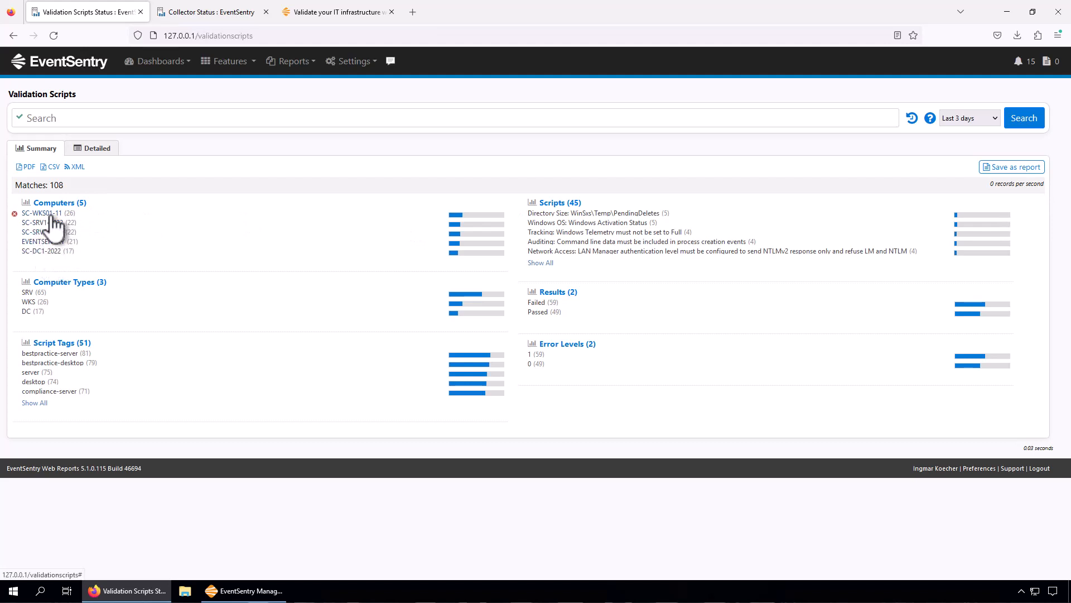
# Exclude the WKS computer type, restrict the validation results to Failed, and show them in the detailed view
pyautogui.click(14, 302)
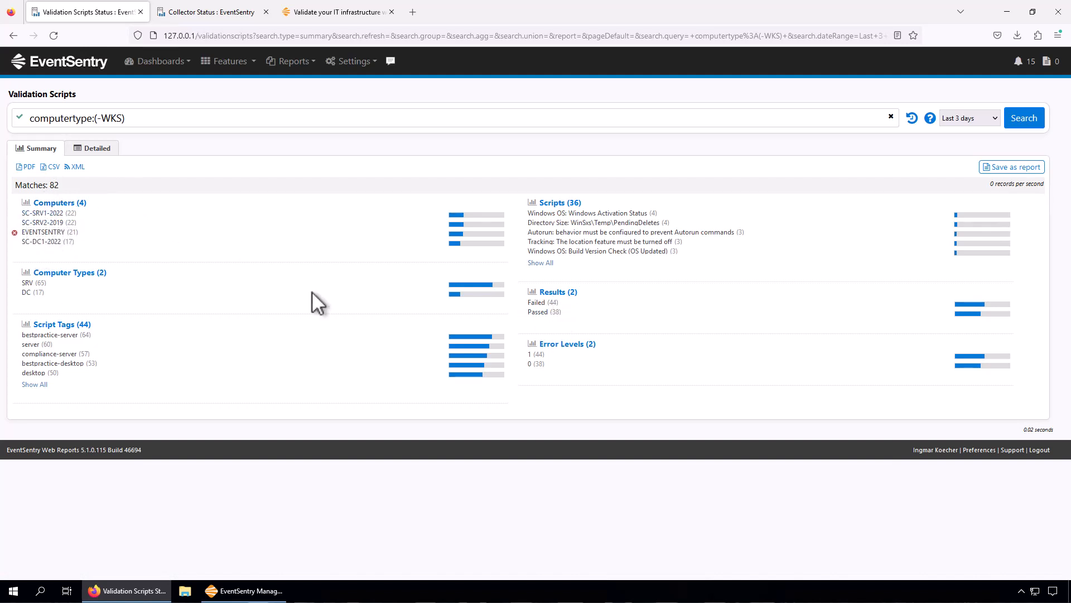
pyautogui.click(541, 304)
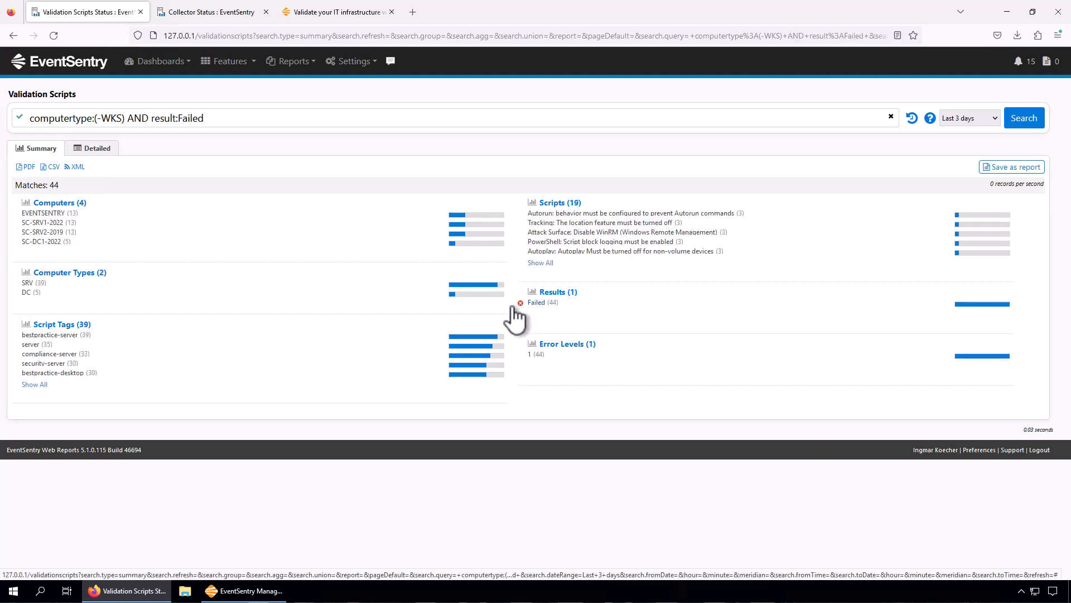
pyautogui.click(106, 149)
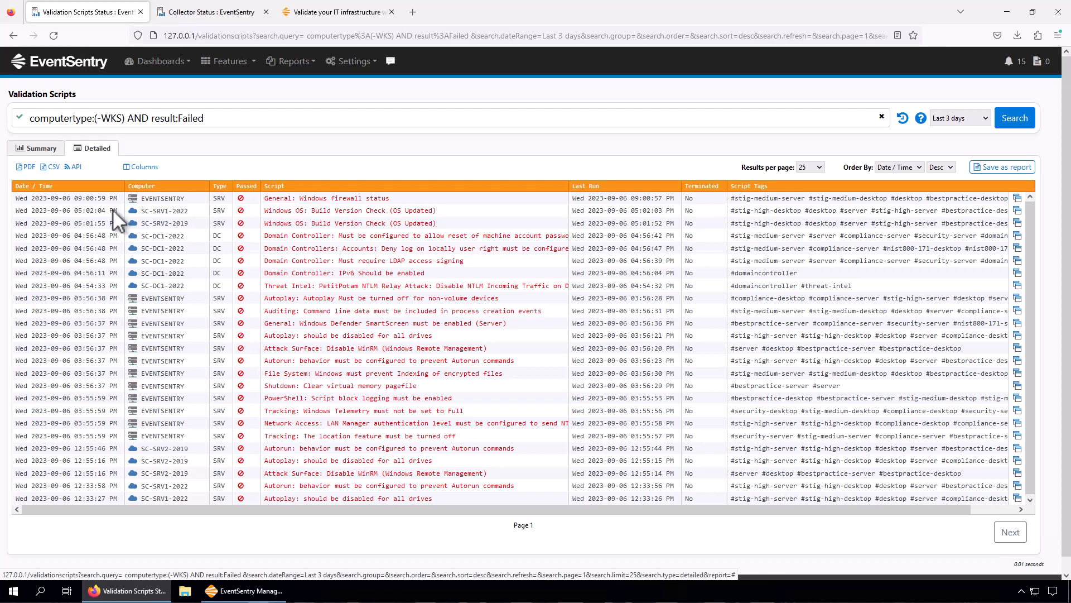
# Open the failed "General: Windows firewall status" result of the EVENTSENTRY computer and examine its error level and script duration
pyautogui.moveTo(91, 198)
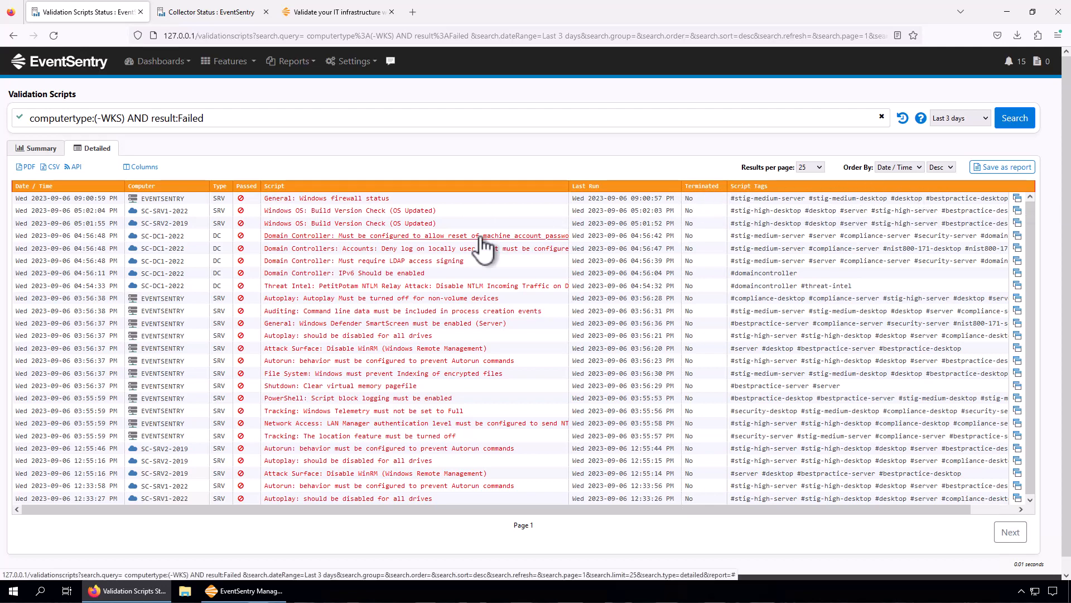
pyautogui.click(353, 199)
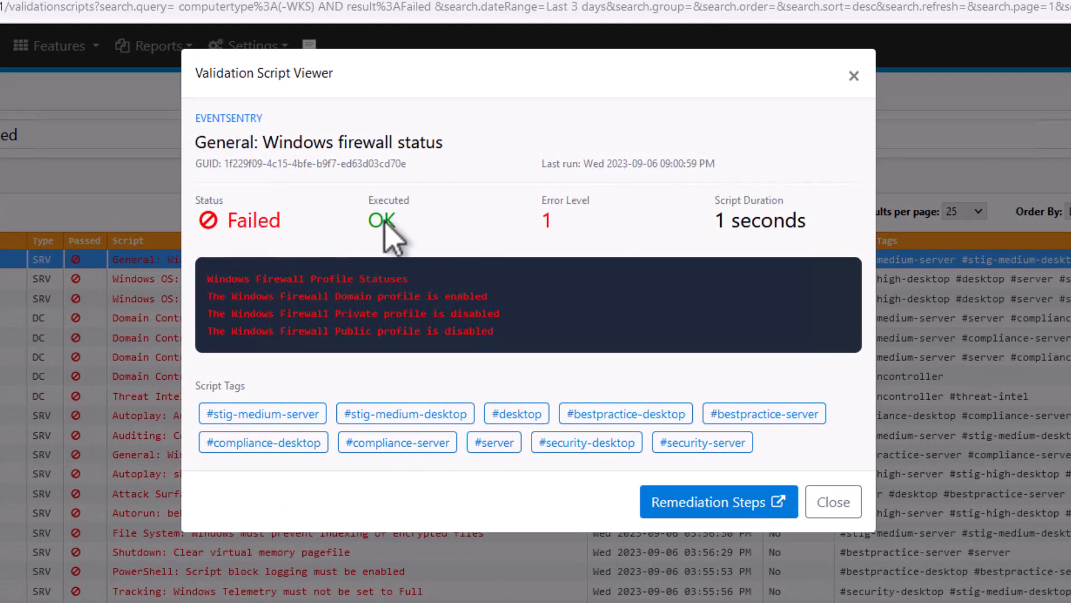
pyautogui.doubleClick(546, 224)
pyautogui.click(720, 229)
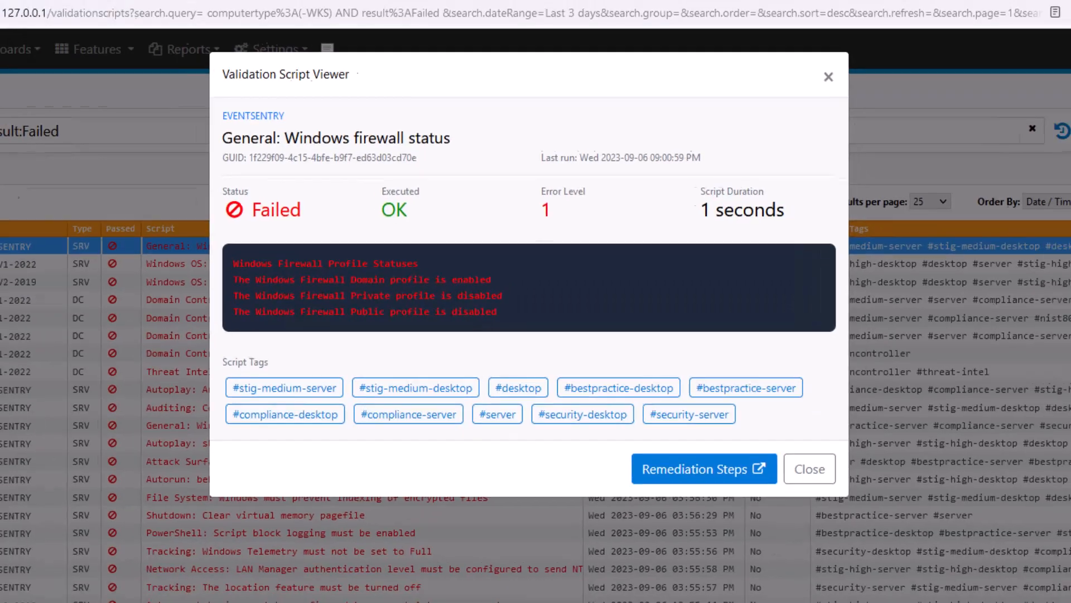
# Search Windows for "firewall", open Windows Defender Firewall, and move its window clear of the script result to check the network states
pyautogui.click(13, 590)
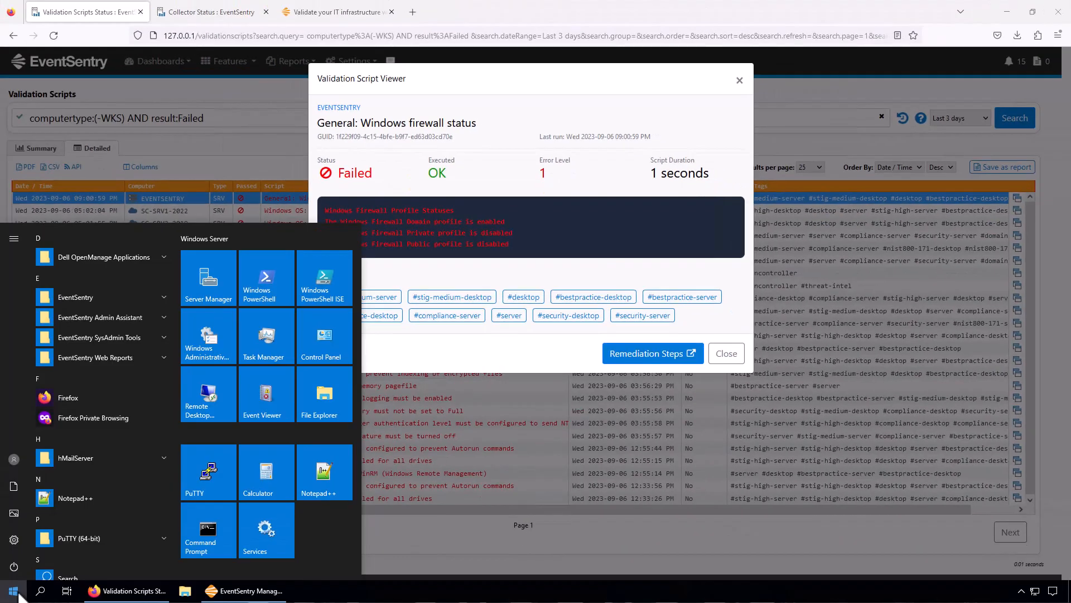
pyautogui.write('firewall')
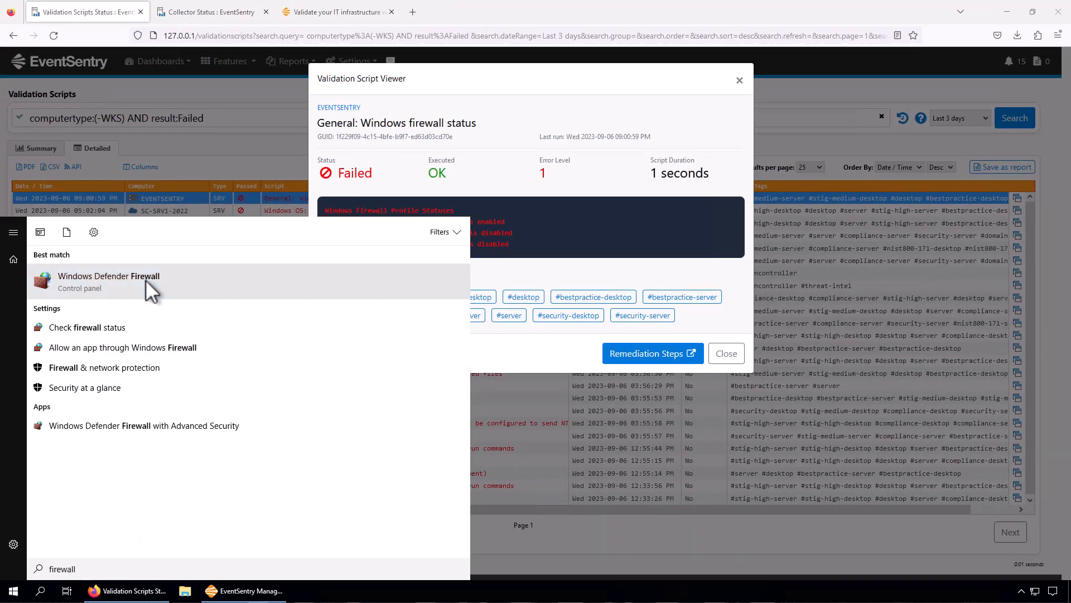
pyautogui.click(145, 279)
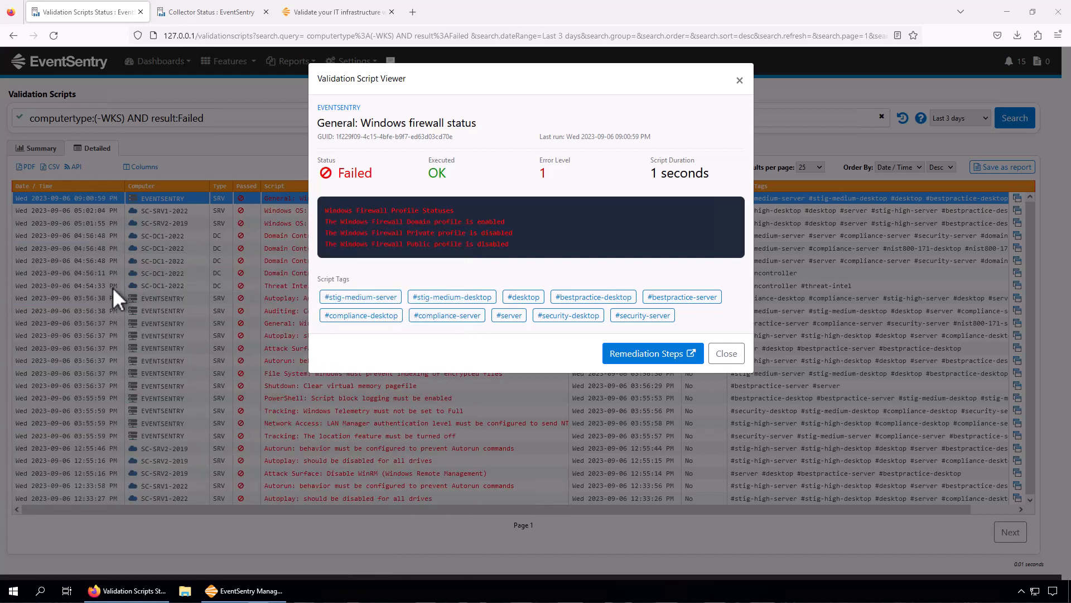
pyautogui.moveTo(419, 125); pyautogui.dragTo(191, 190)
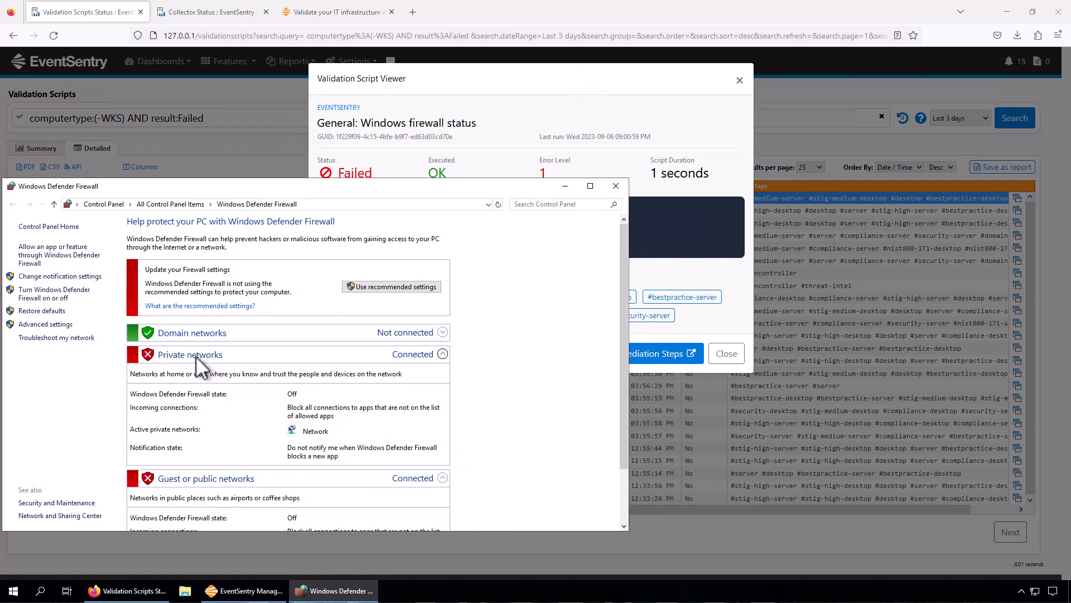
# Check the private and public profile states in the firewall's advanced properties, and close both firewall windows
pyautogui.click(49, 324)
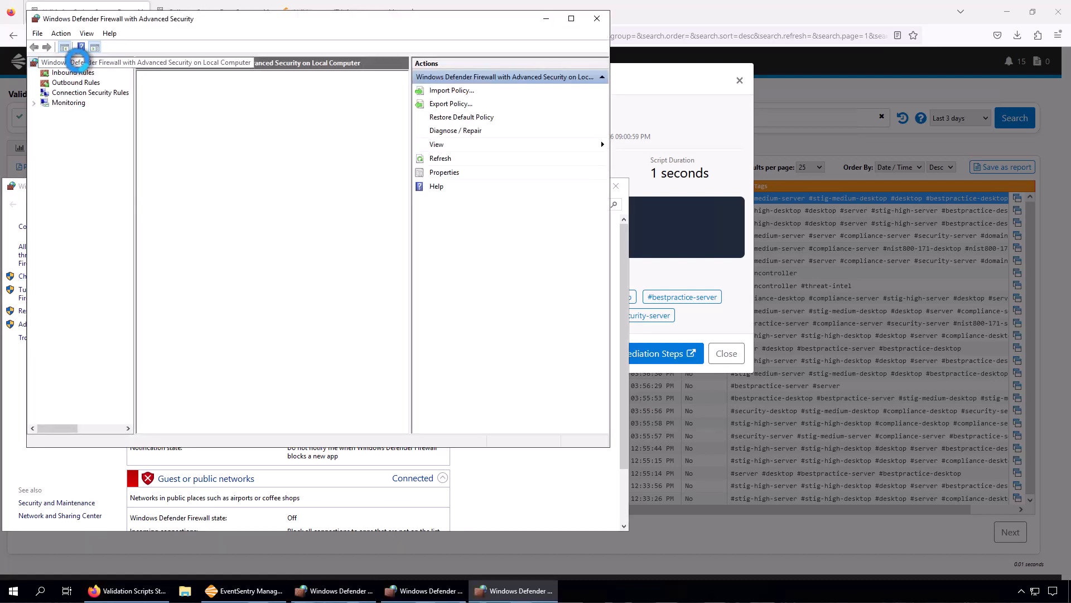
pyautogui.rightClick(81, 62)
pyautogui.click(115, 153)
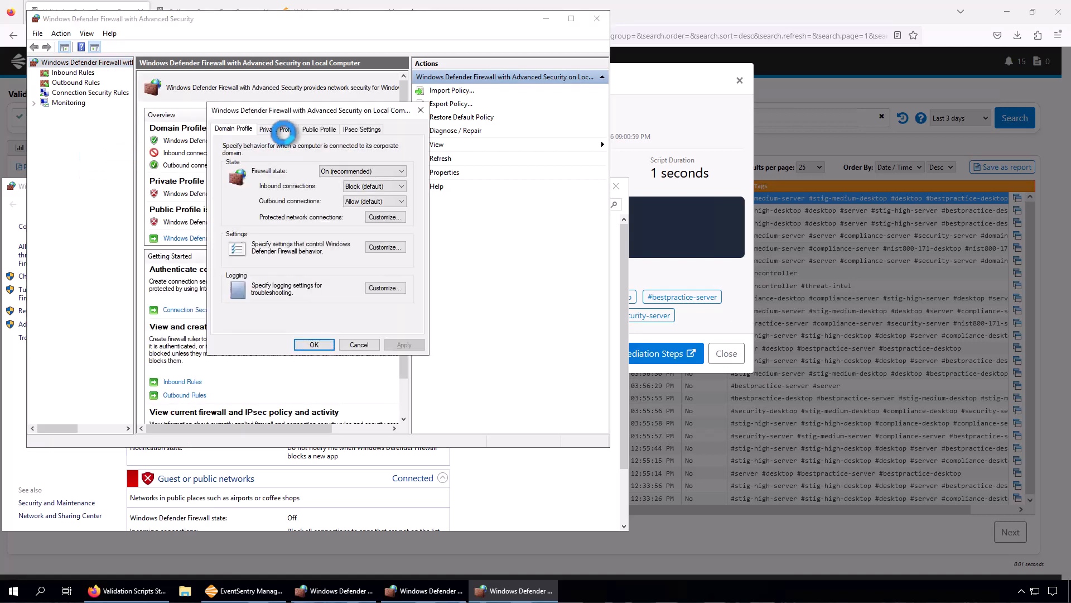
pyautogui.click(278, 129)
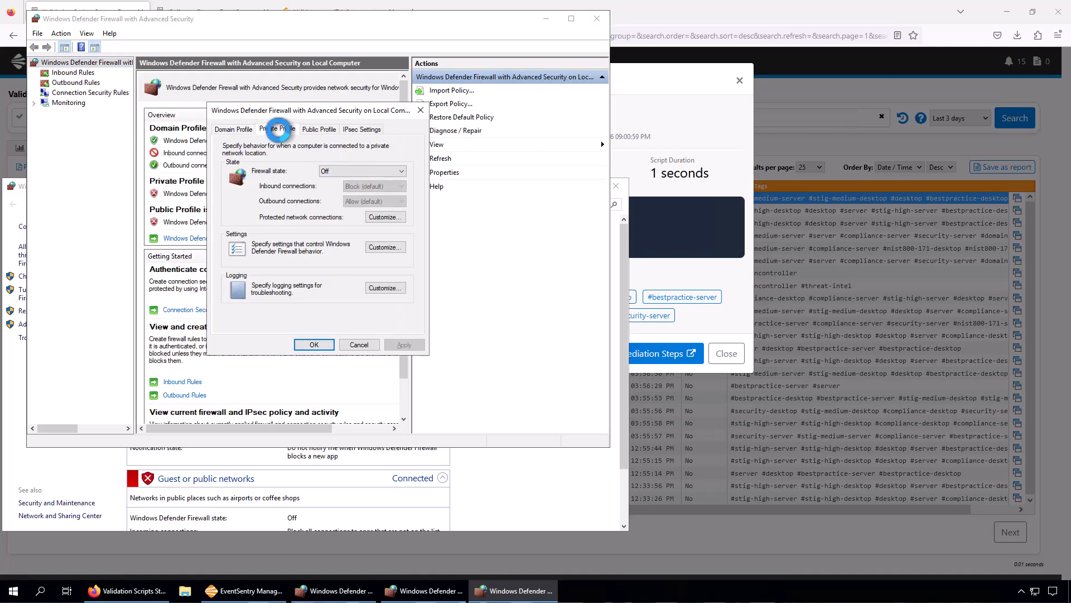
pyautogui.click(317, 128)
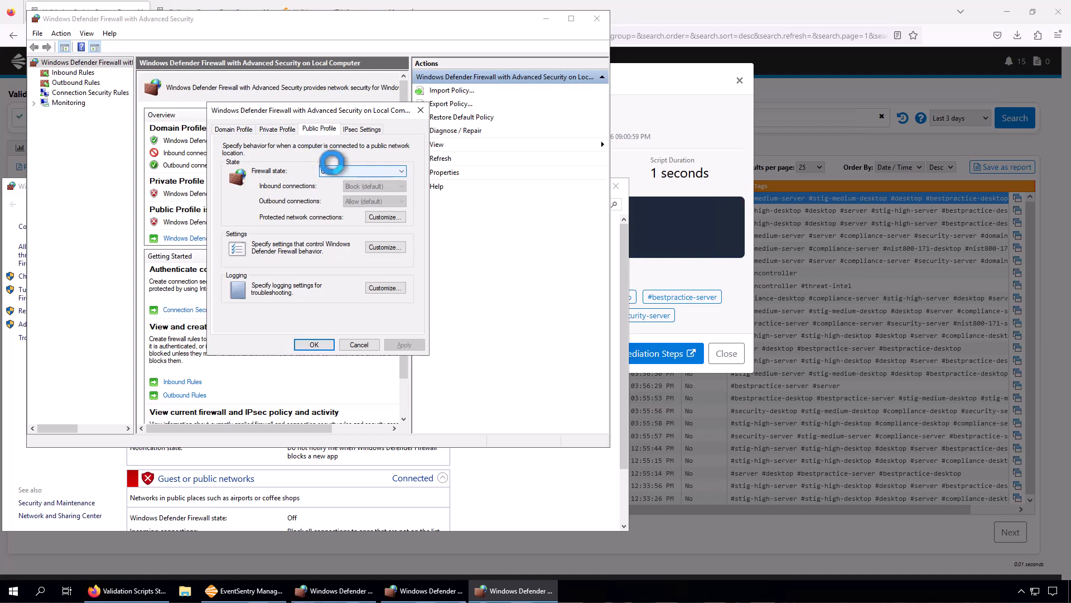
pyautogui.click(281, 128)
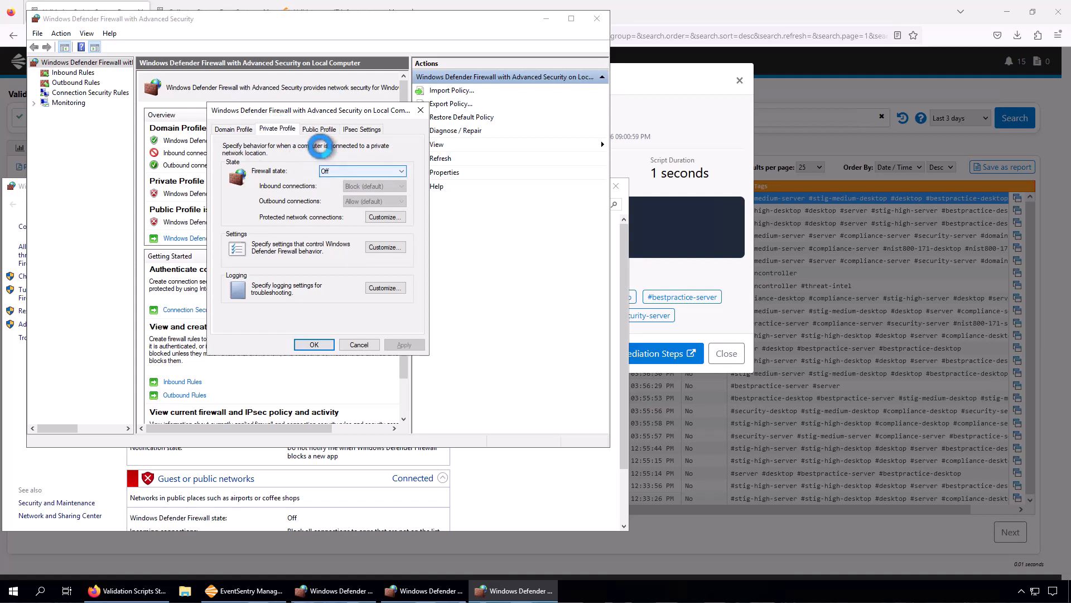
pyautogui.click(319, 128)
pyautogui.click(330, 347)
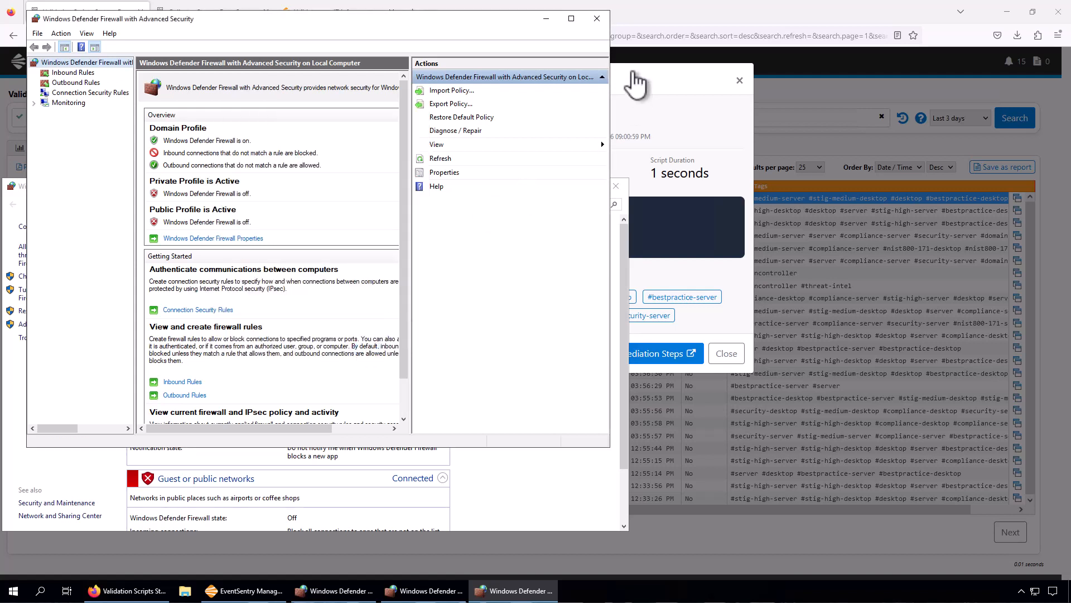
pyautogui.click(600, 19)
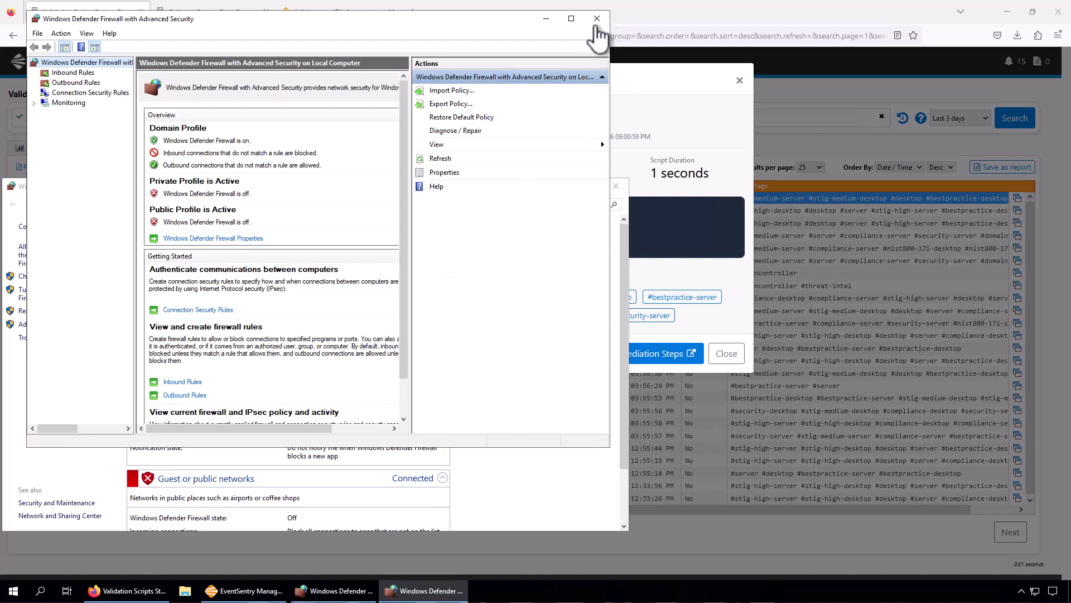
pyautogui.click(596, 19)
pyautogui.click(614, 186)
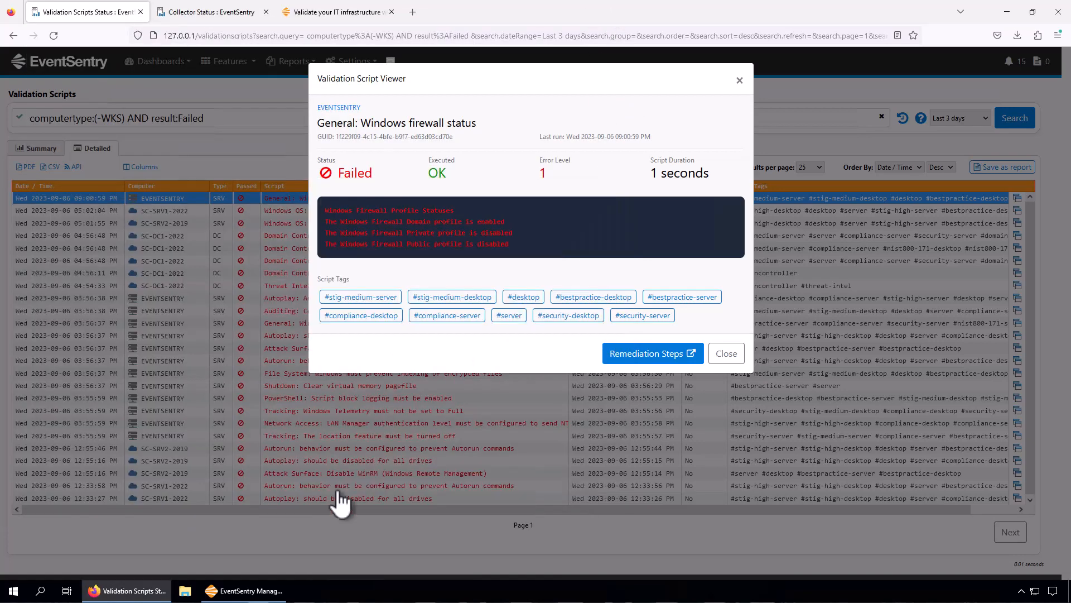
# Switch to the EventSentry Management Console and find the scripts whose names begin with "General" among the managed scripts
pyautogui.click(244, 590)
pyautogui.click(29, 191)
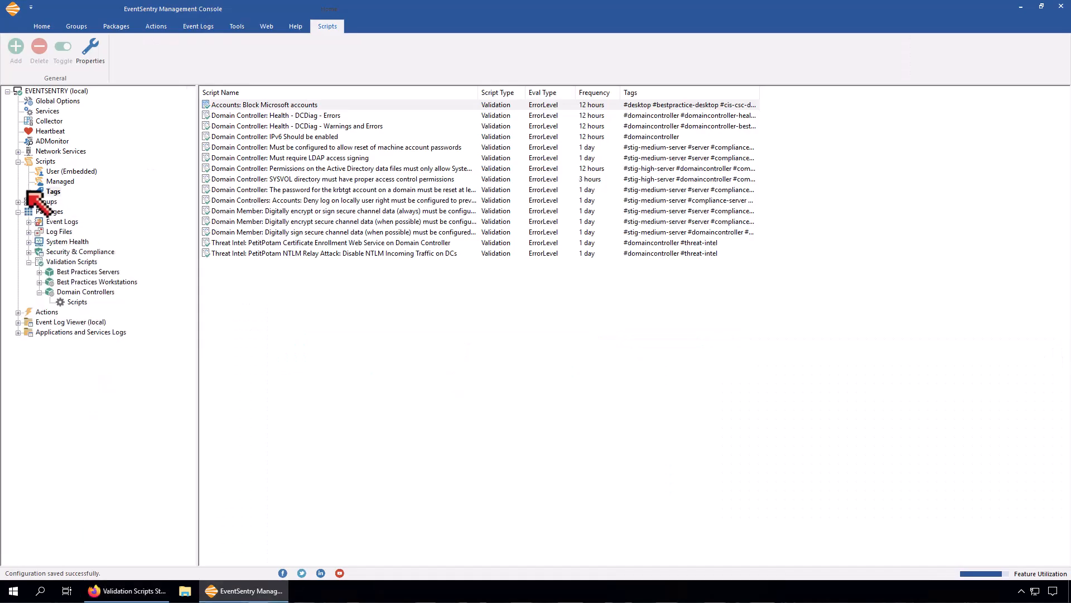
pyautogui.click(159, 588)
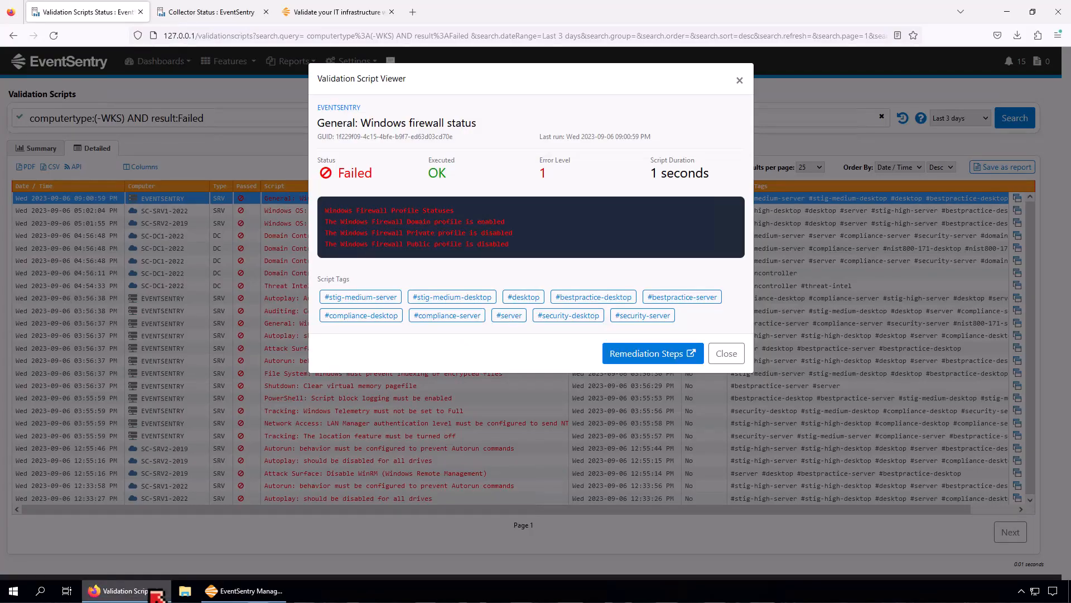
pyautogui.click(159, 590)
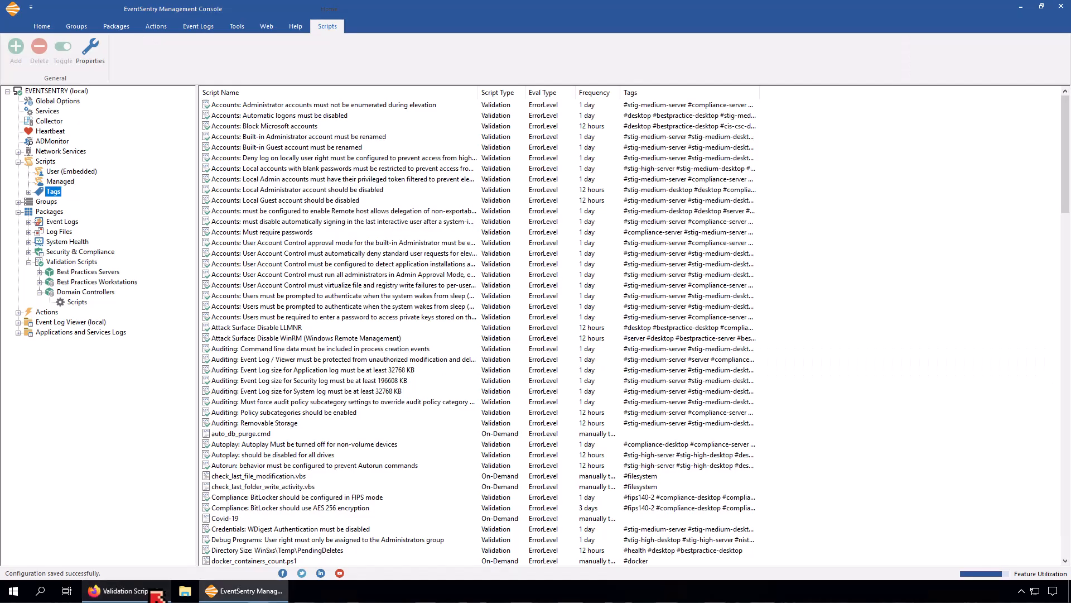
pyautogui.click(61, 182)
pyautogui.click(273, 221)
pyautogui.scroll(-1, 280, 368)
pyautogui.press('g')
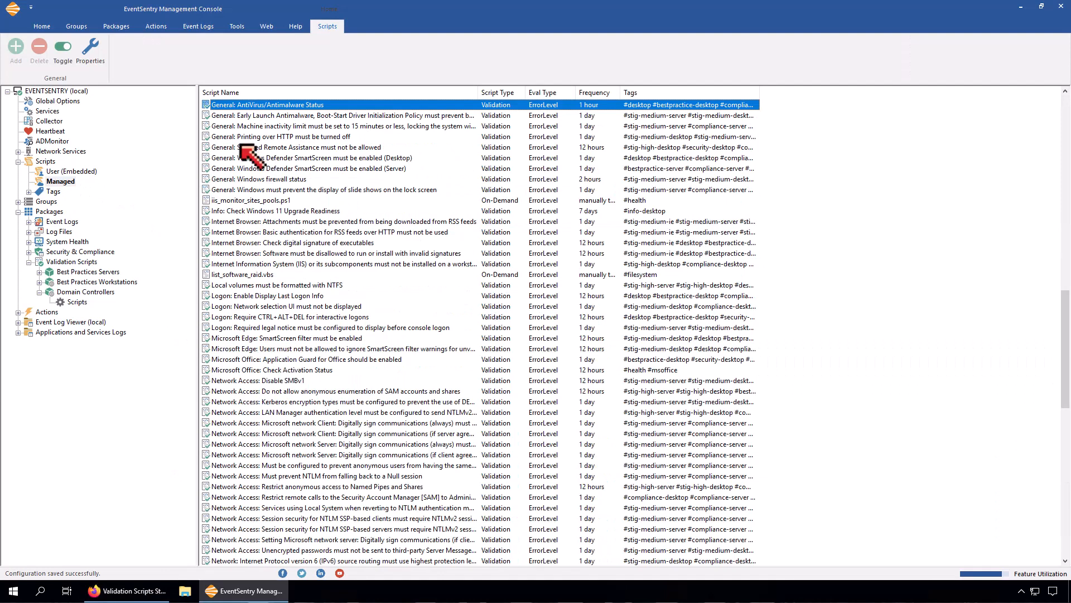
# Open the managed script "General: Windows firewall status", review its settings and content, and close the editor without saving
pyautogui.click(250, 179)
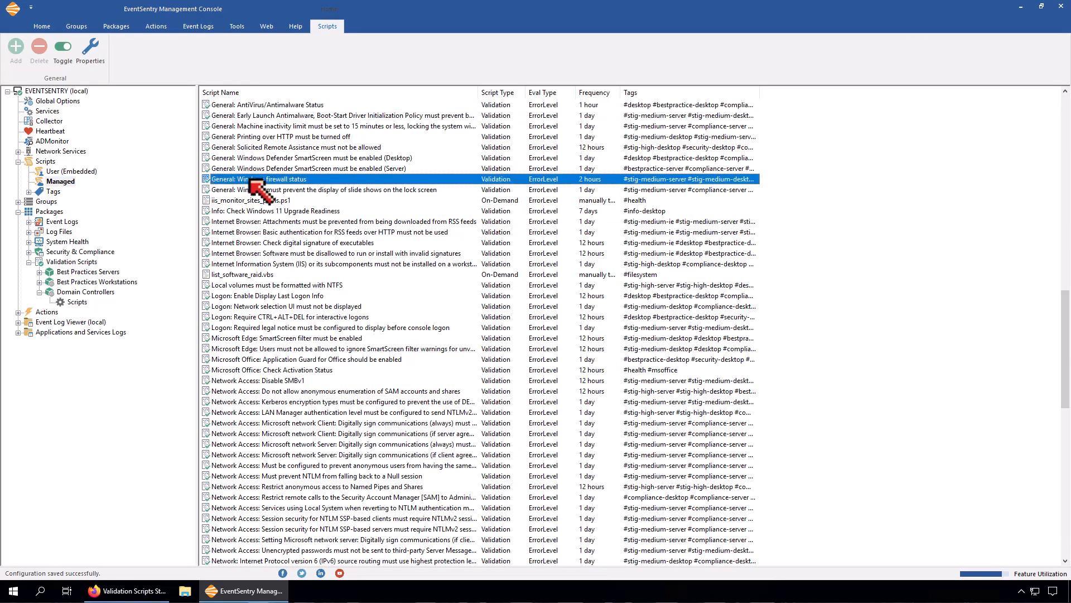
pyautogui.doubleClick(249, 179)
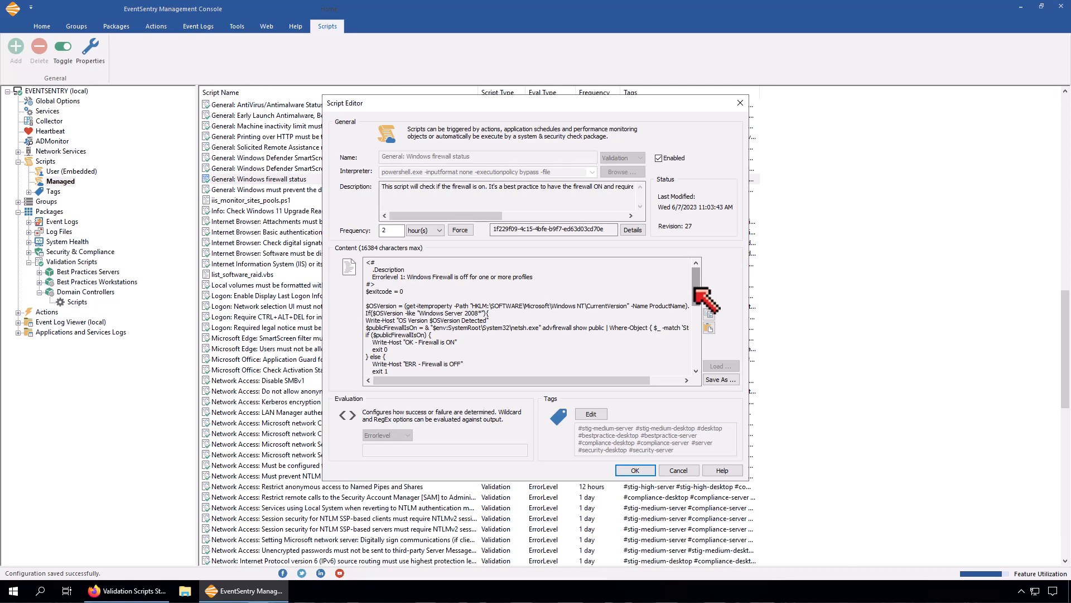
pyautogui.moveTo(695, 288); pyautogui.dragTo(686, 259)
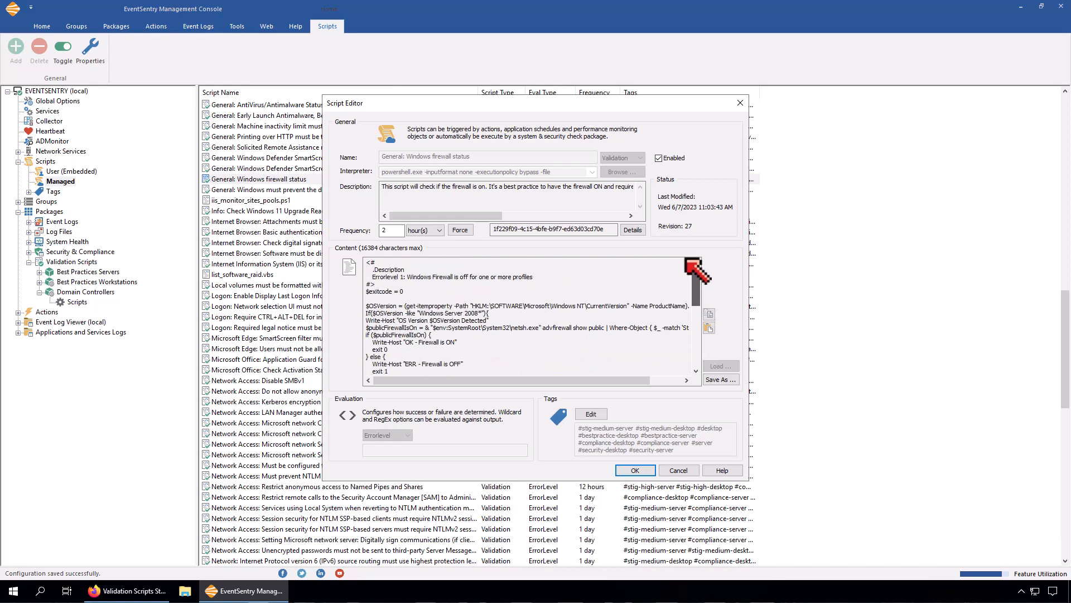
pyautogui.click(675, 470)
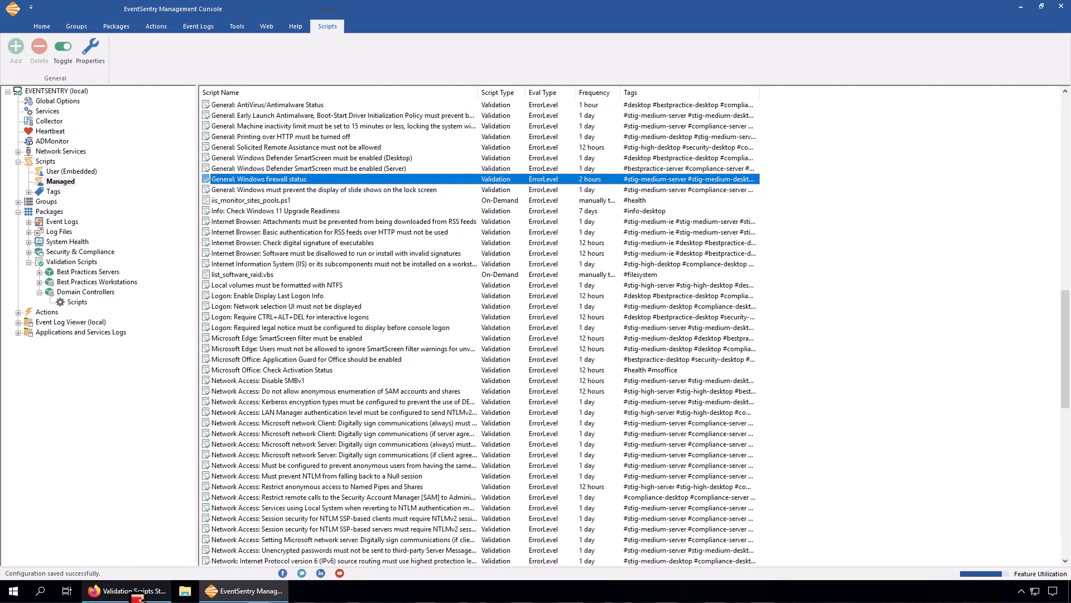
# Return to the web reports in Firefox, close the firewall result, and open the remediation steps for EVENTSENTRY's failed "Attack Surface: Disable WinRM" result
pyautogui.click(134, 595)
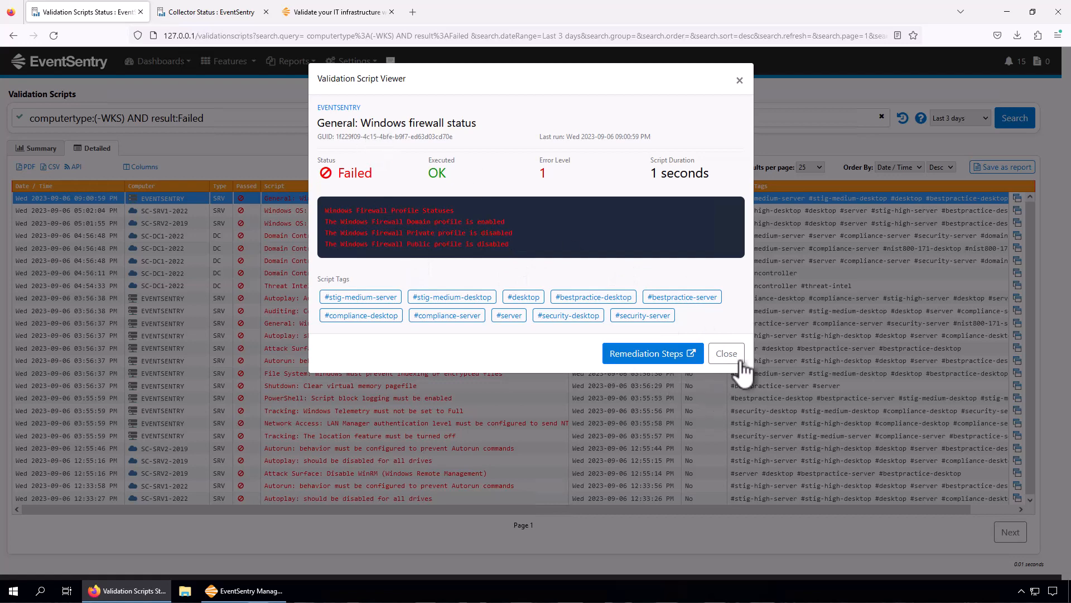
pyautogui.click(726, 354)
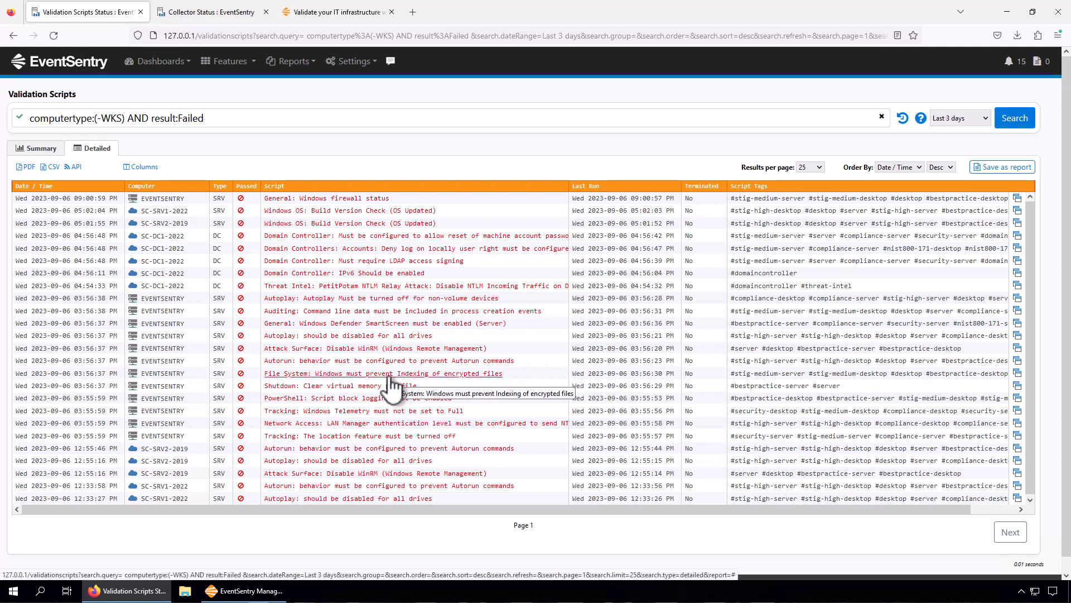
pyautogui.click(384, 348)
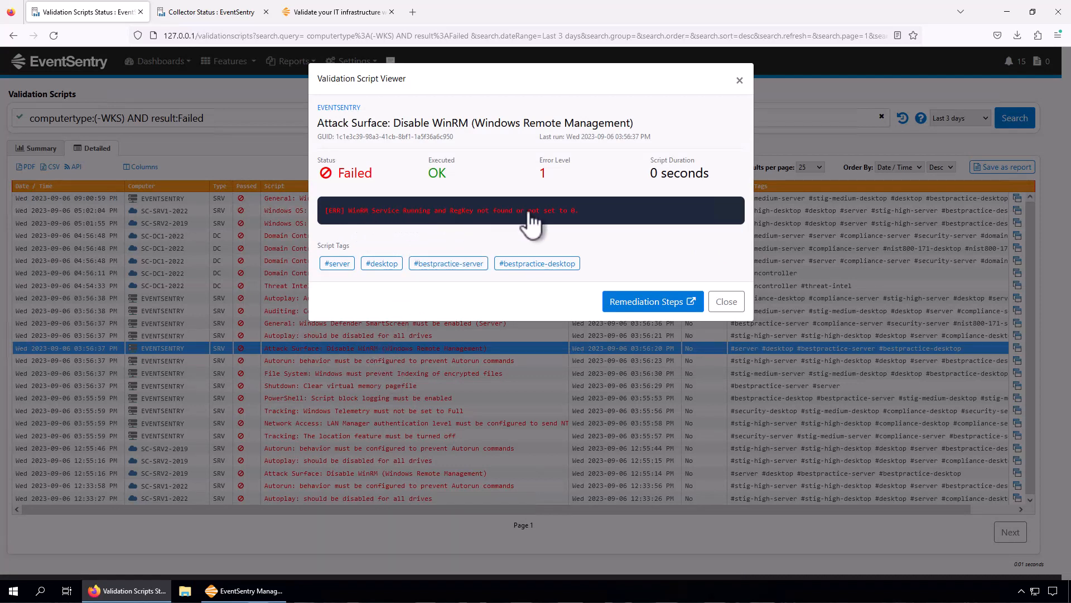
pyautogui.click(657, 314)
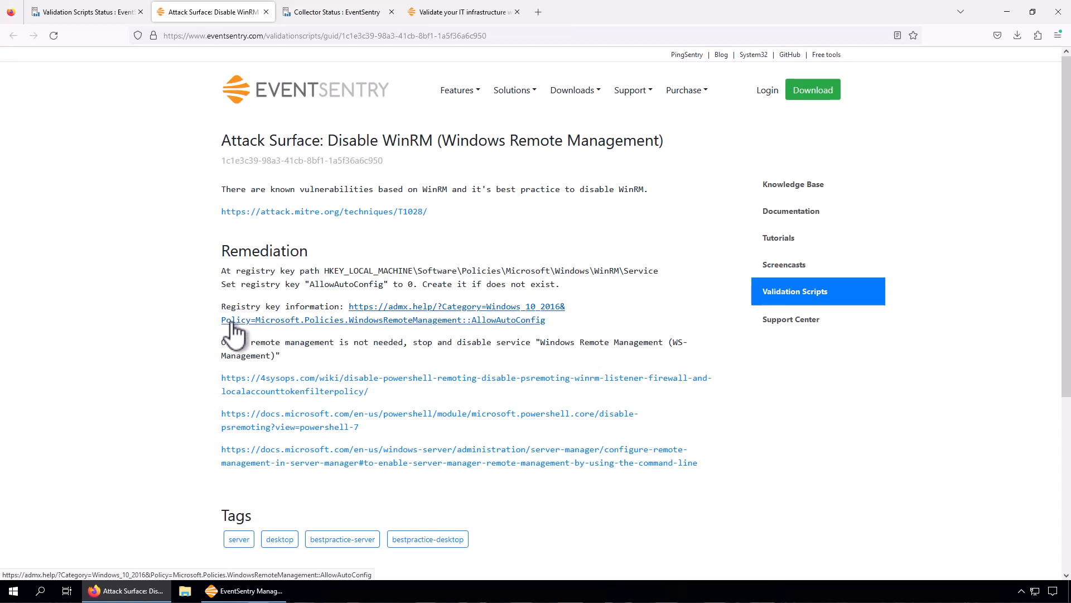
# Go back to the validation results, check SC-SRV1-2022's failed "Windows OS: Build Version Check (OS Updated)" result, and close it
pyautogui.click(83, 9)
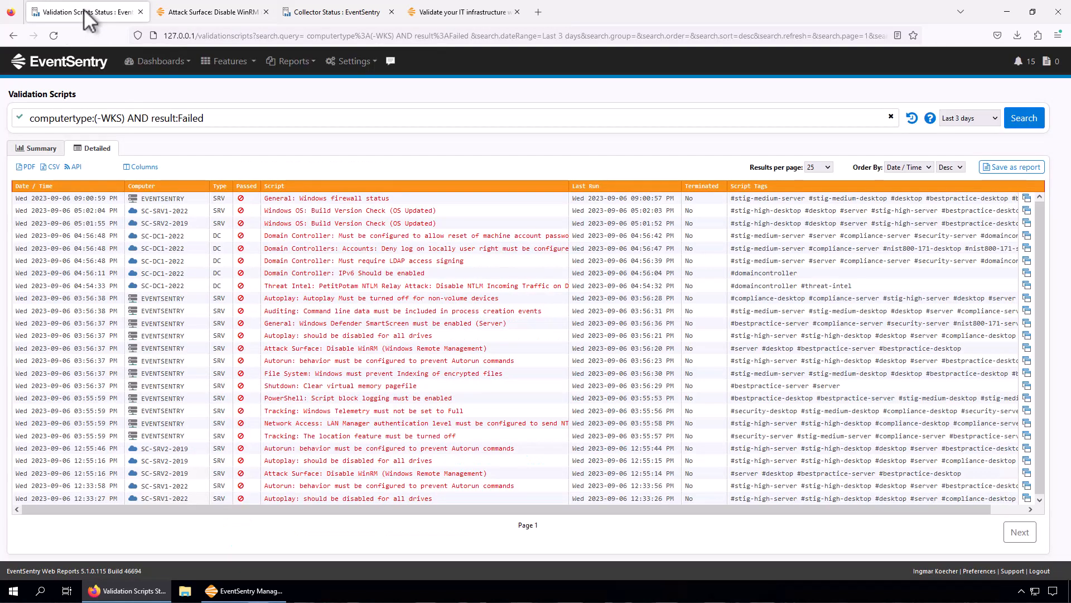
pyautogui.click(379, 214)
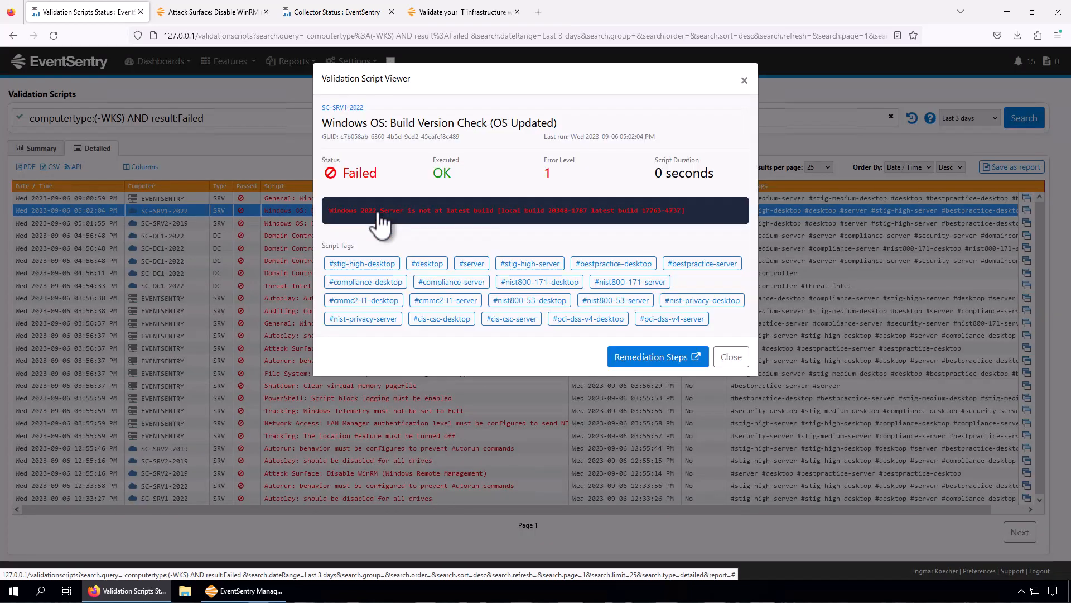
pyautogui.click(726, 354)
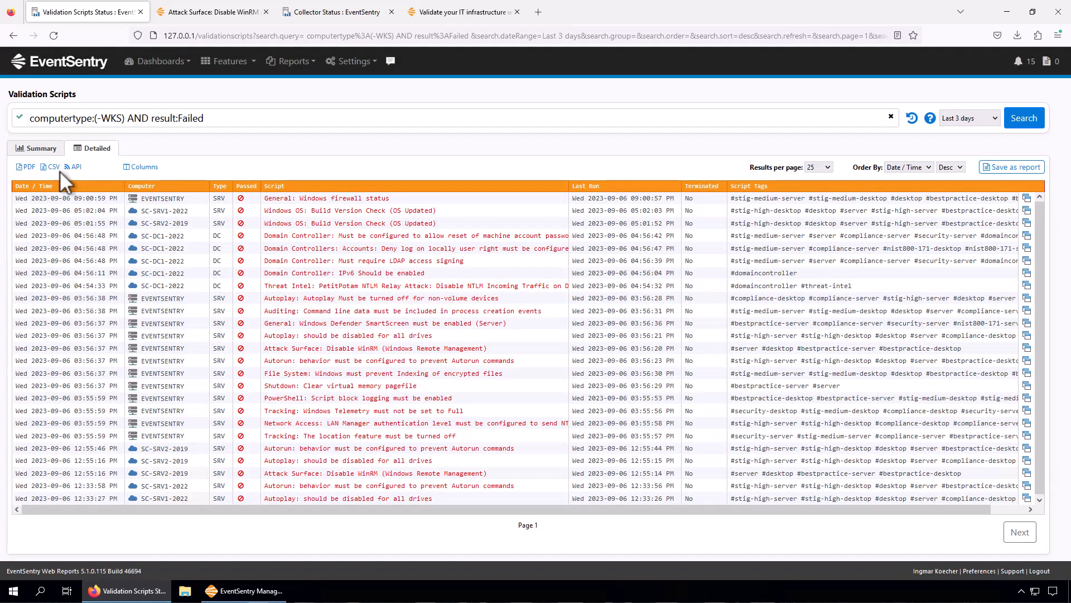
# Filter the summary by the script "Windows OS: Build Version Check (OS Updated)" only, removing the computer type and result conditions from the query
pyautogui.click(41, 149)
pyautogui.click(541, 263)
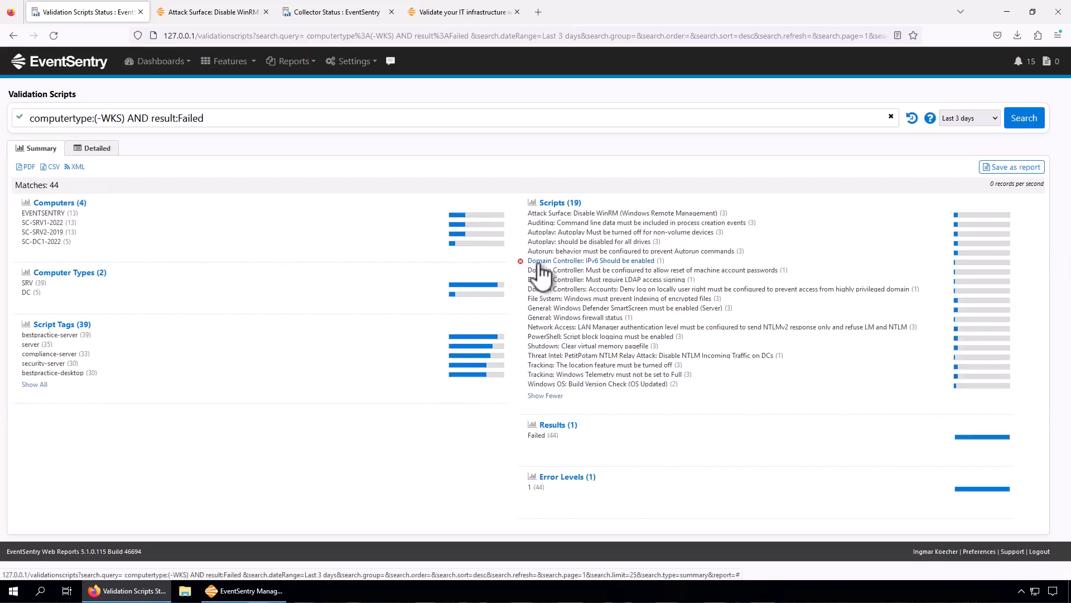
pyautogui.click(631, 384)
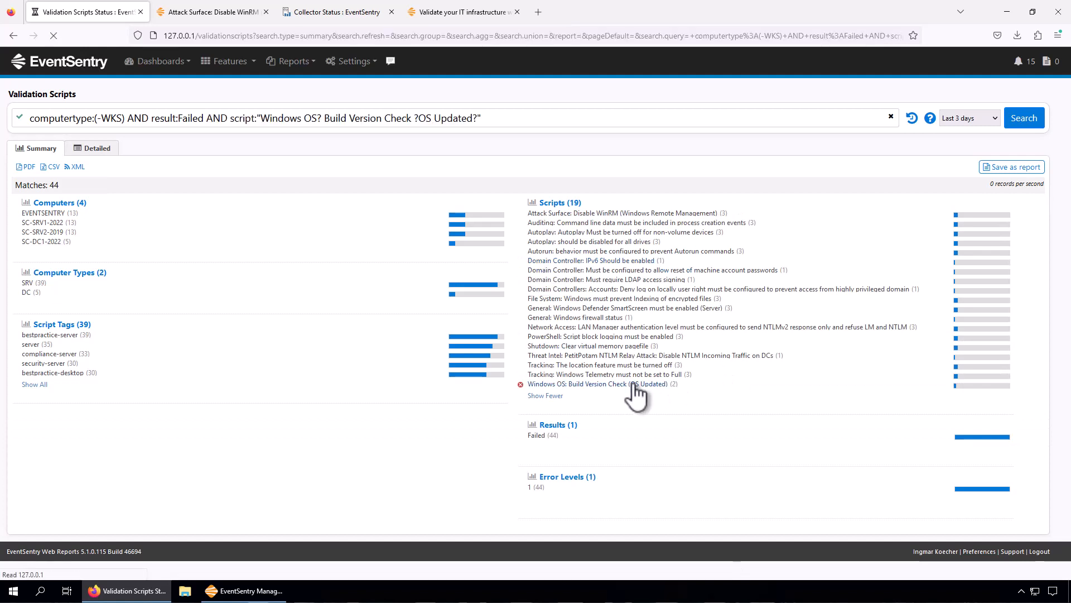
pyautogui.click(233, 119)
pyautogui.moveTo(234, 119); pyautogui.dragTo(3, 112)
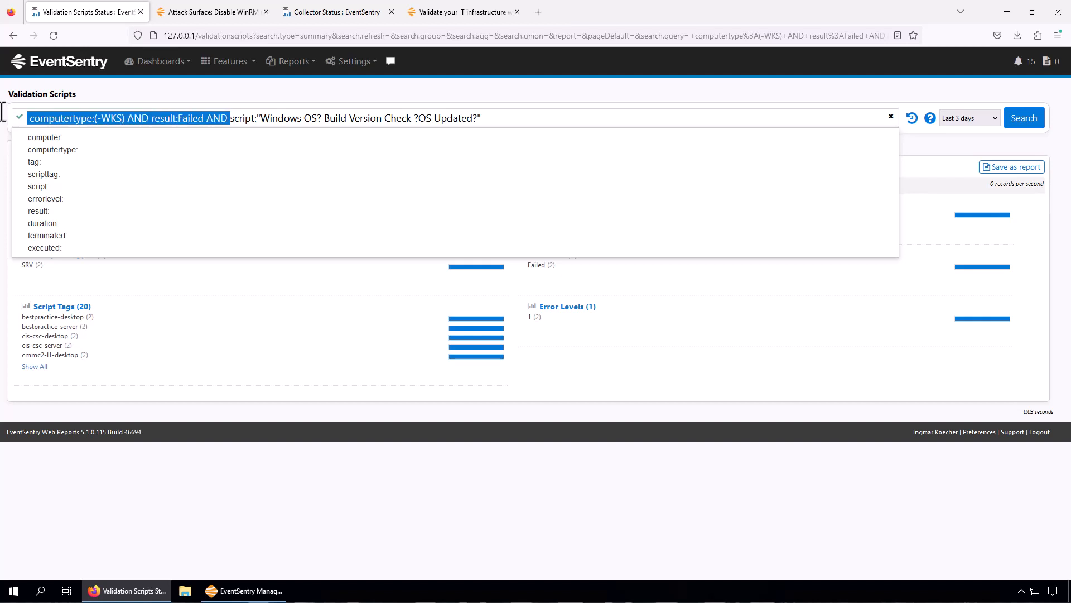
pyautogui.press('BackSpace')
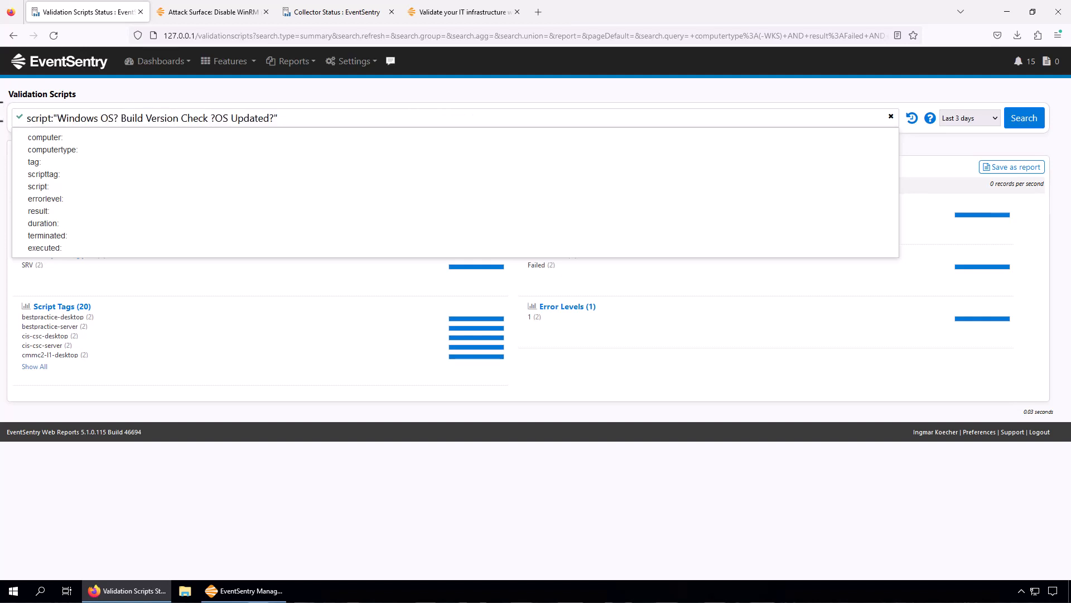
pyautogui.press('Return')
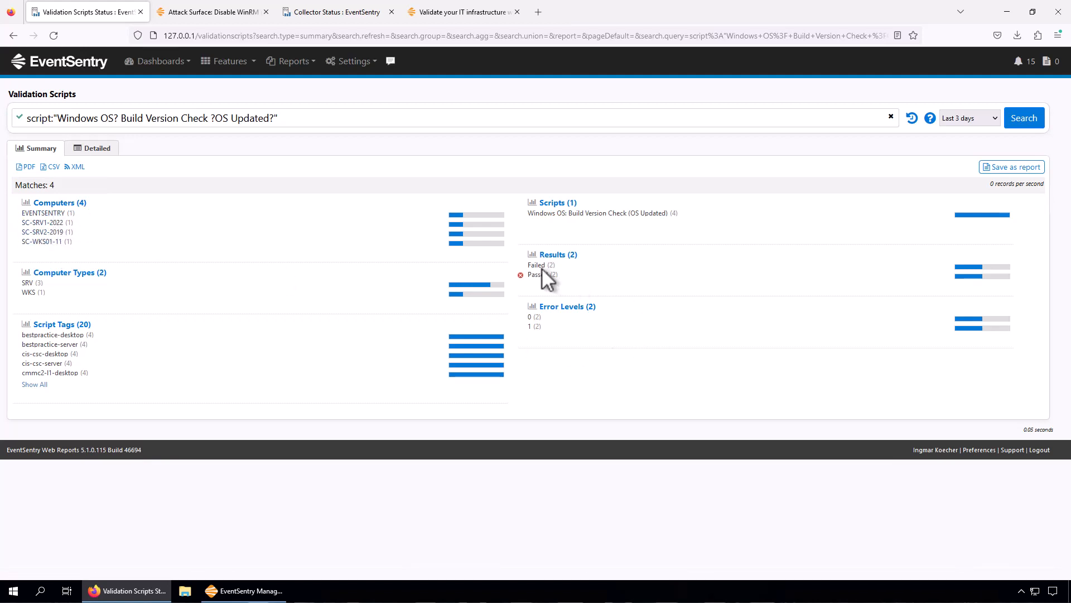
# Review the build version check in the detailed view, and chart its results in the summary grouped by result and computer
pyautogui.click(93, 148)
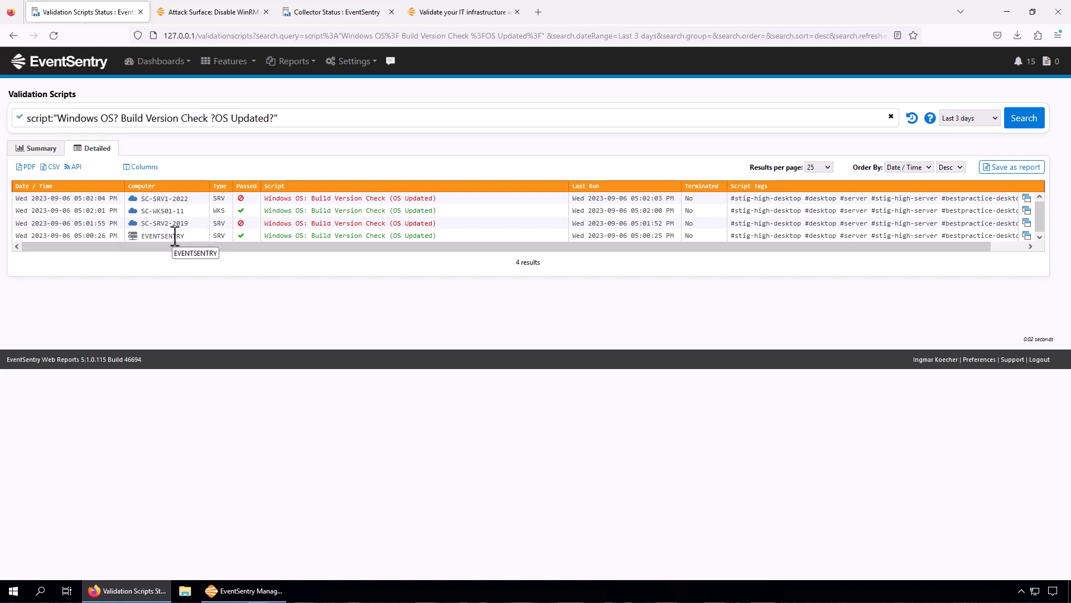
pyautogui.click(36, 148)
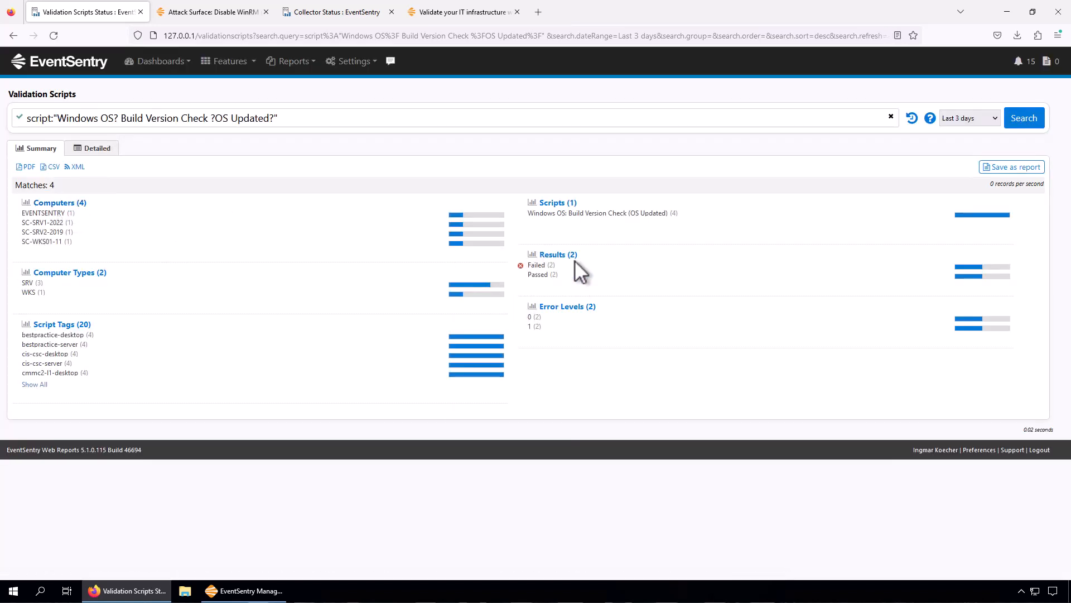
pyautogui.click(555, 255)
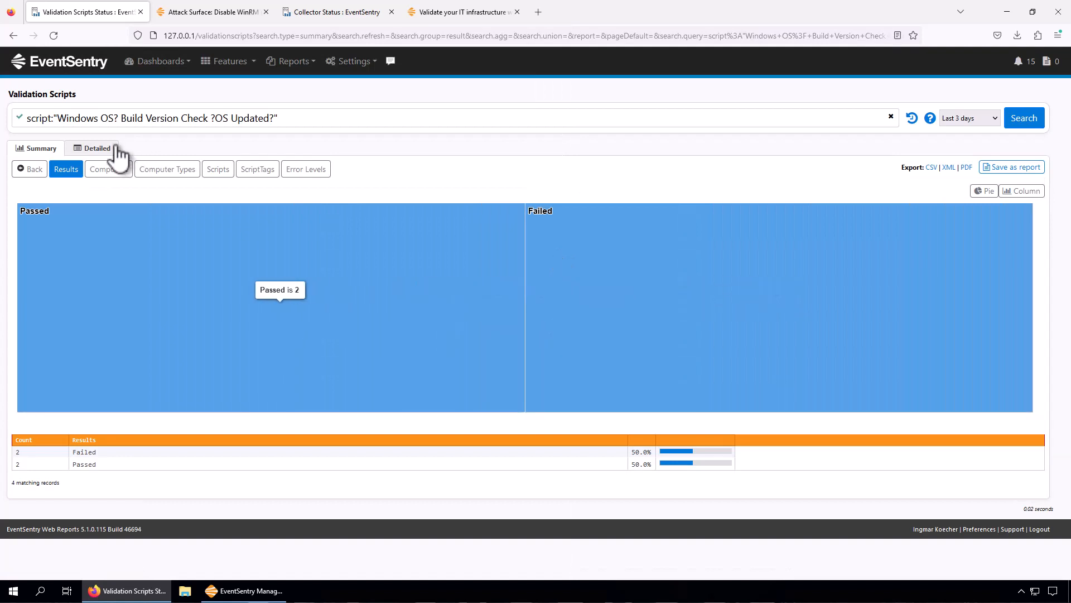
pyautogui.click(110, 169)
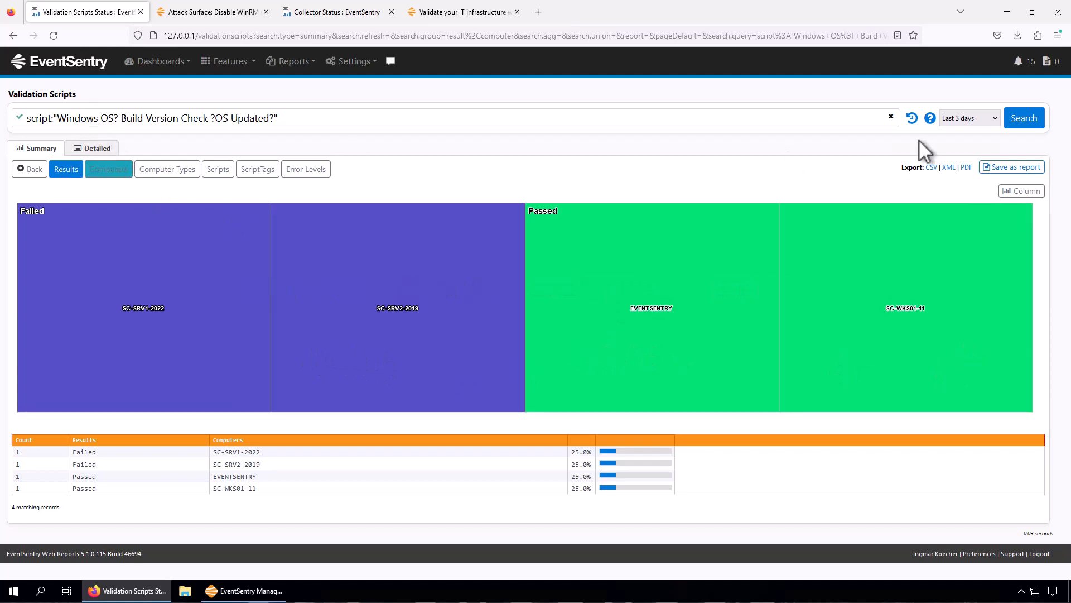
# Clear the search query and reopen the Validation Scripts report without any filter
pyautogui.click(891, 116)
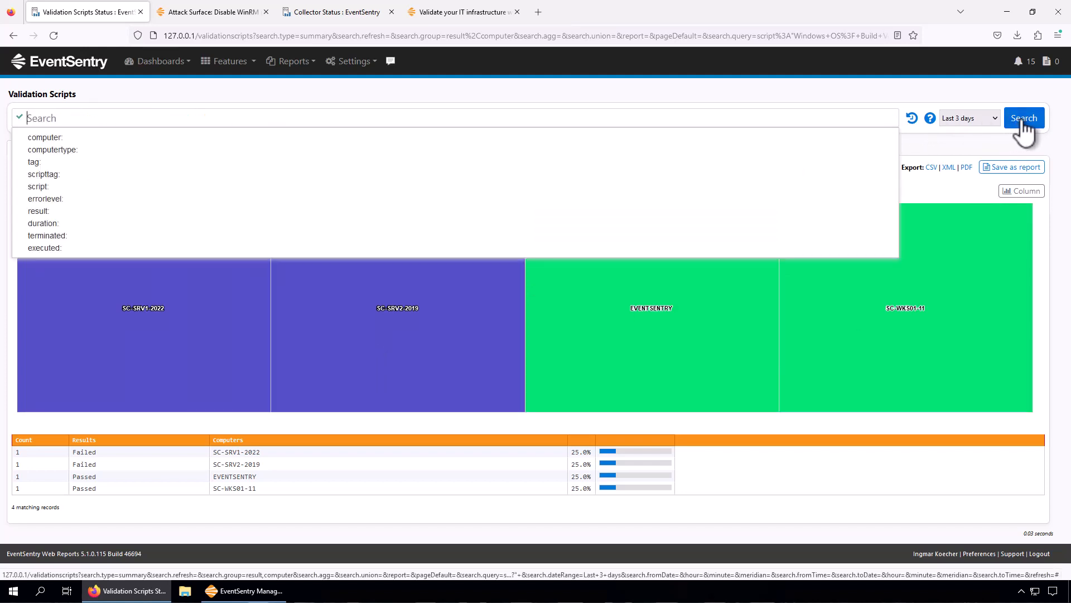
pyautogui.click(229, 68)
pyautogui.click(677, 191)
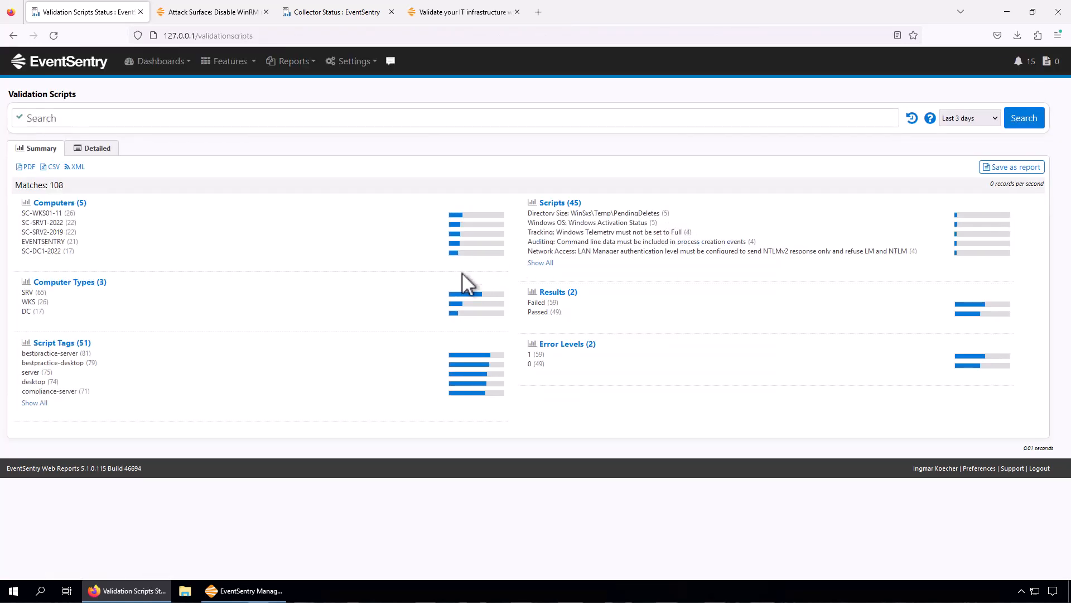
# Expand the full script list, filter by "General: Windows firewall status", and chart its results grouped by result and computer
pyautogui.click(544, 263)
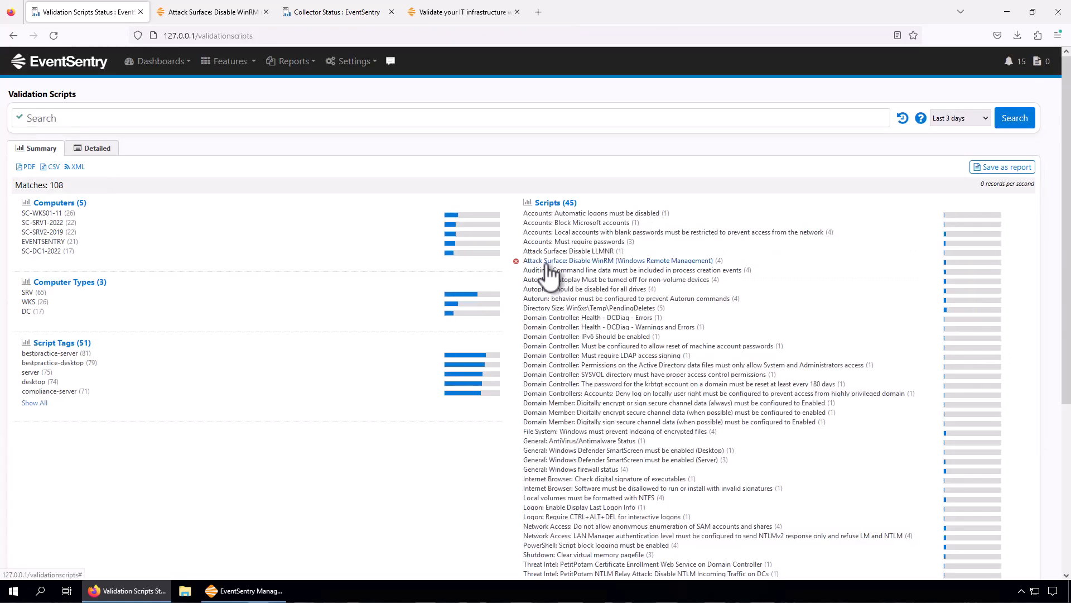
pyautogui.scroll(-3, 1066, 432)
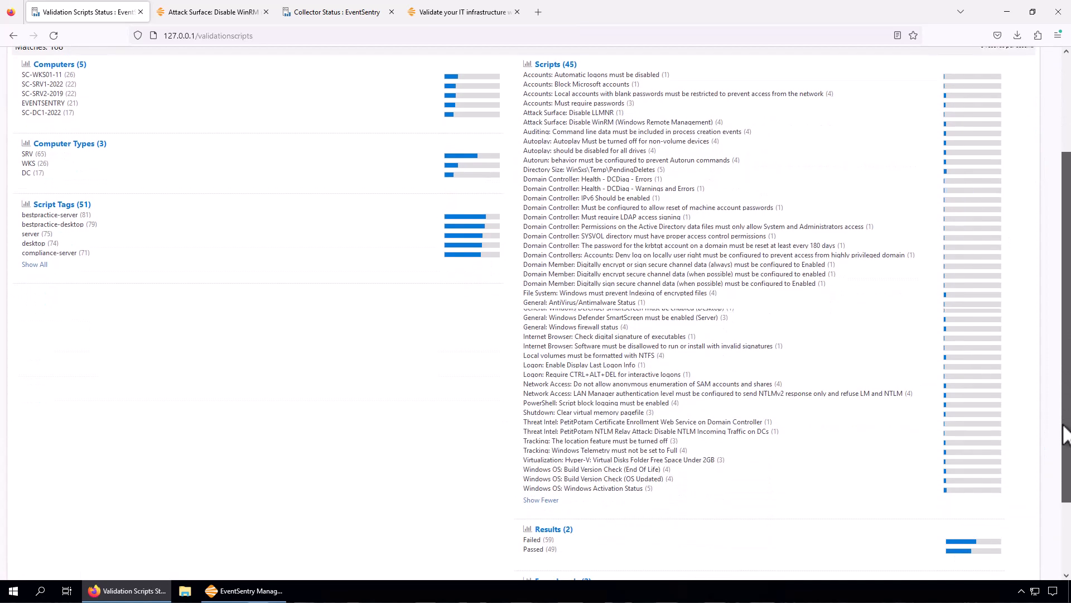
pyautogui.click(580, 327)
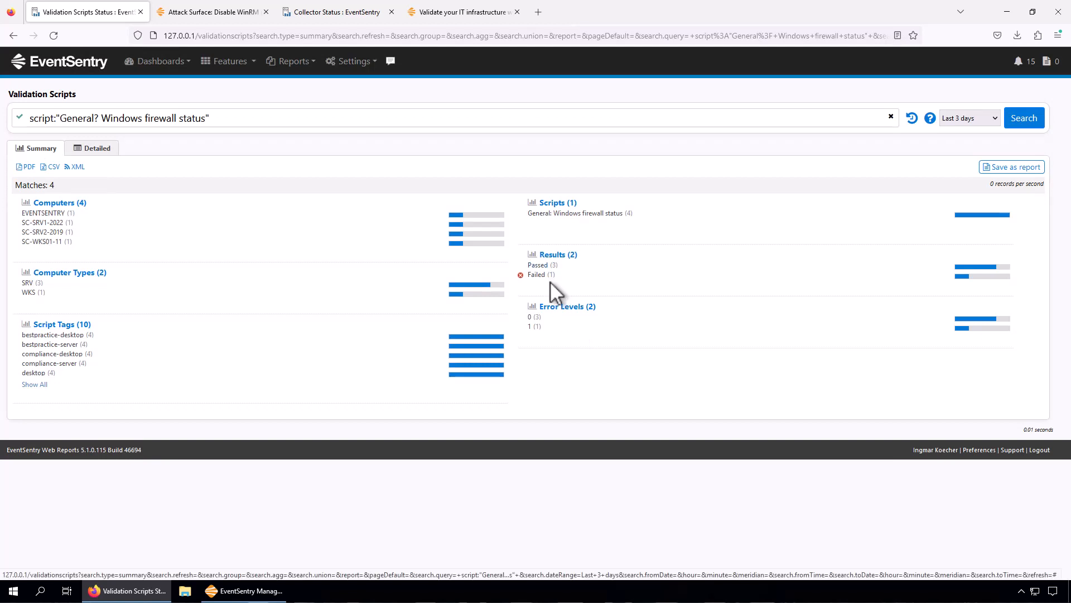
pyautogui.click(561, 255)
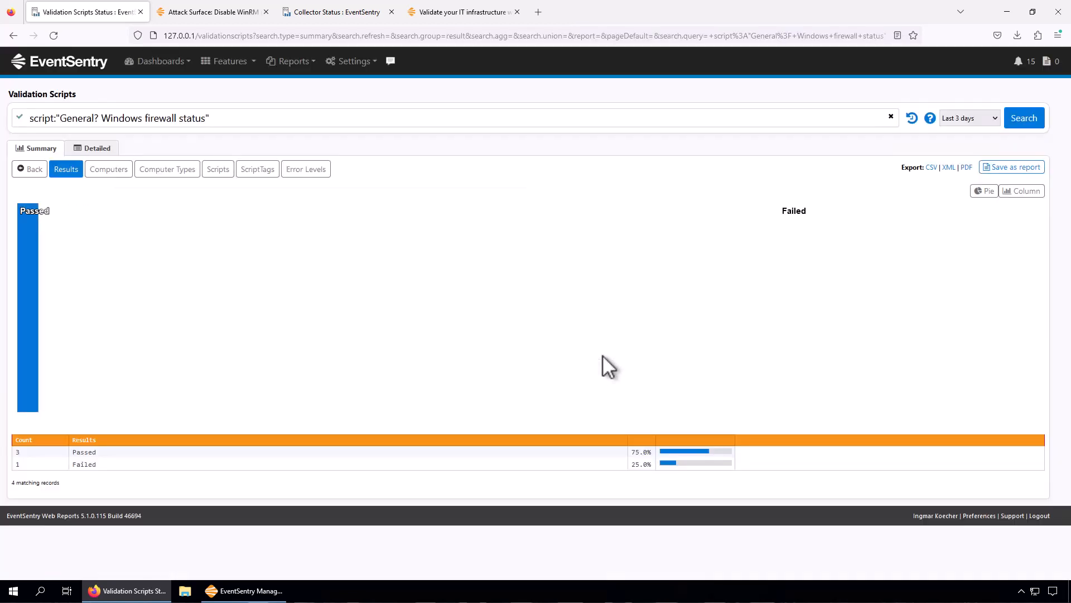
pyautogui.click(110, 170)
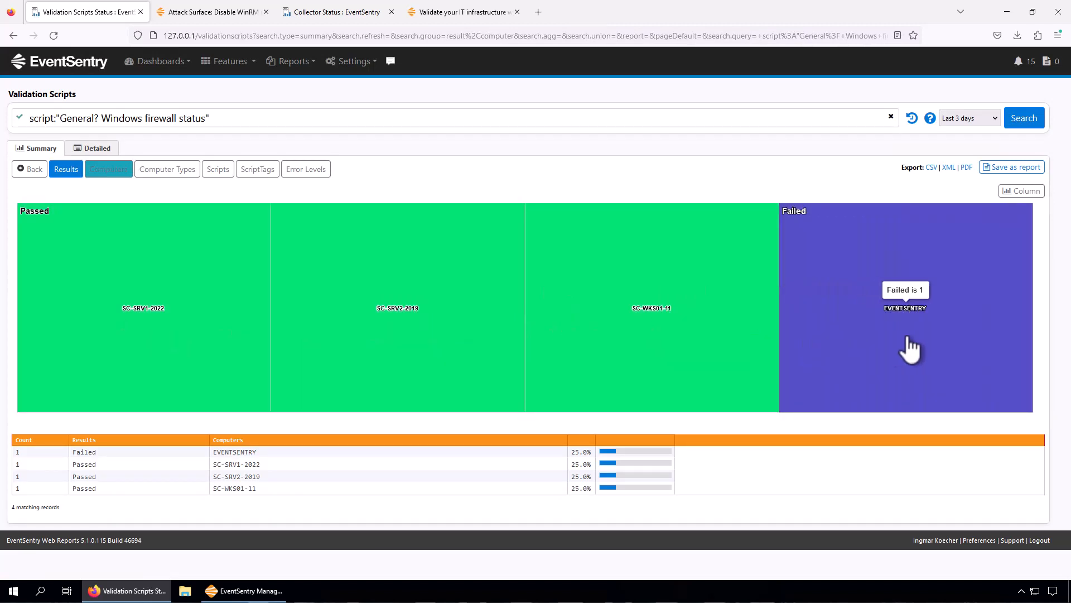
# Switch to the EventSentry Management Console and add a validation scripts package named "NIST"
pyautogui.click(232, 590)
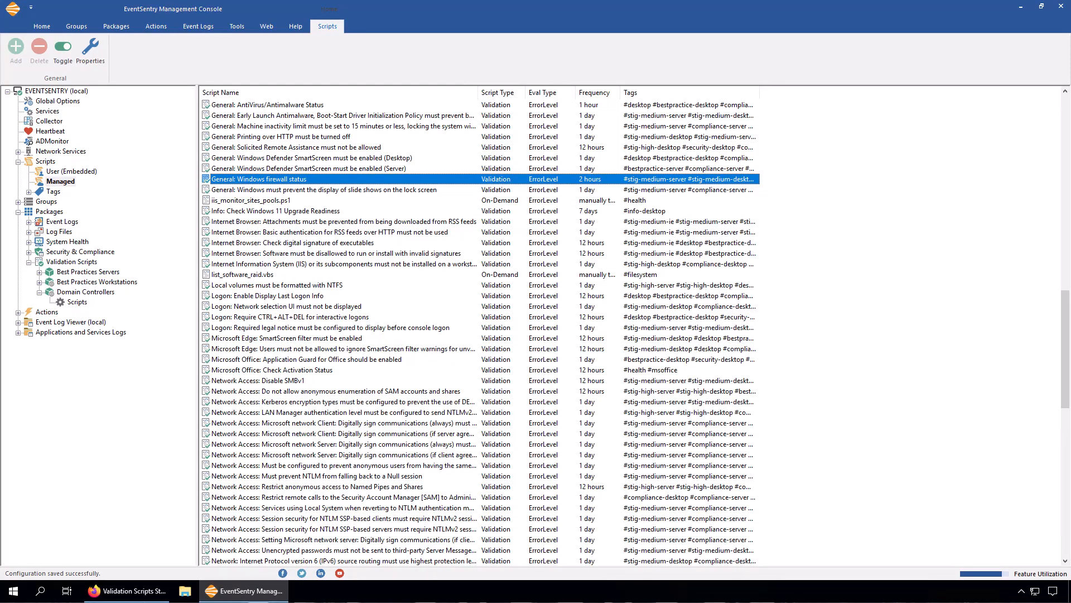
pyautogui.click(70, 262)
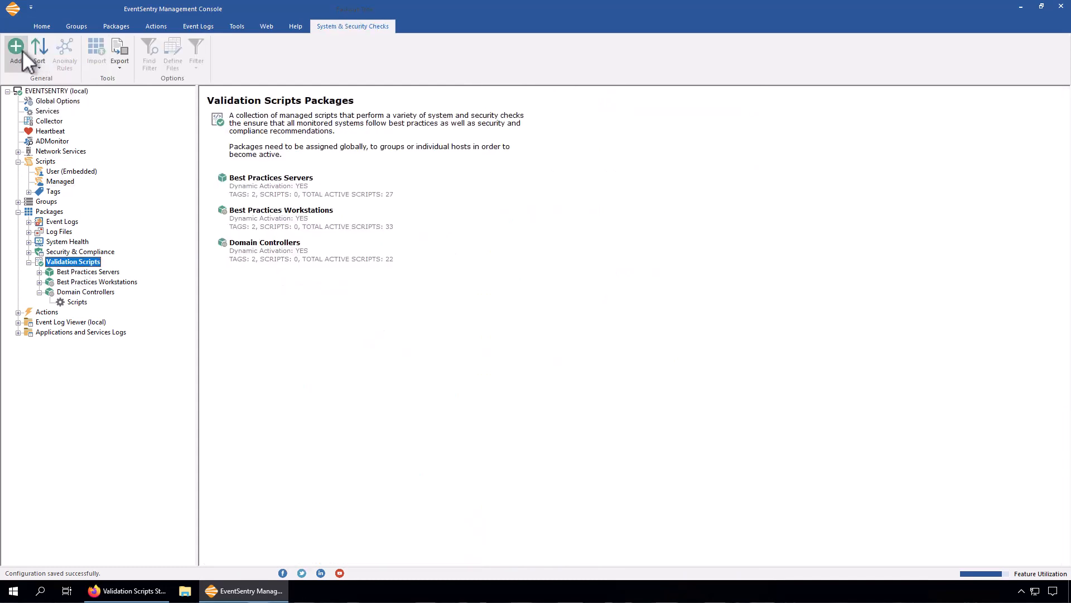
pyautogui.click(16, 51)
pyautogui.write('NIST')
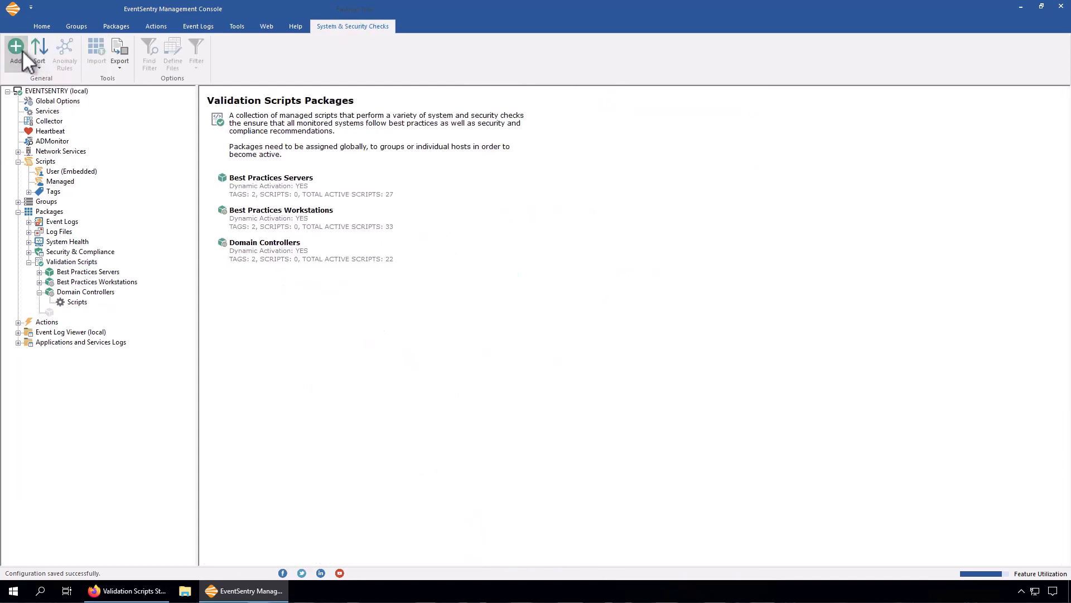
pyautogui.press('Return')
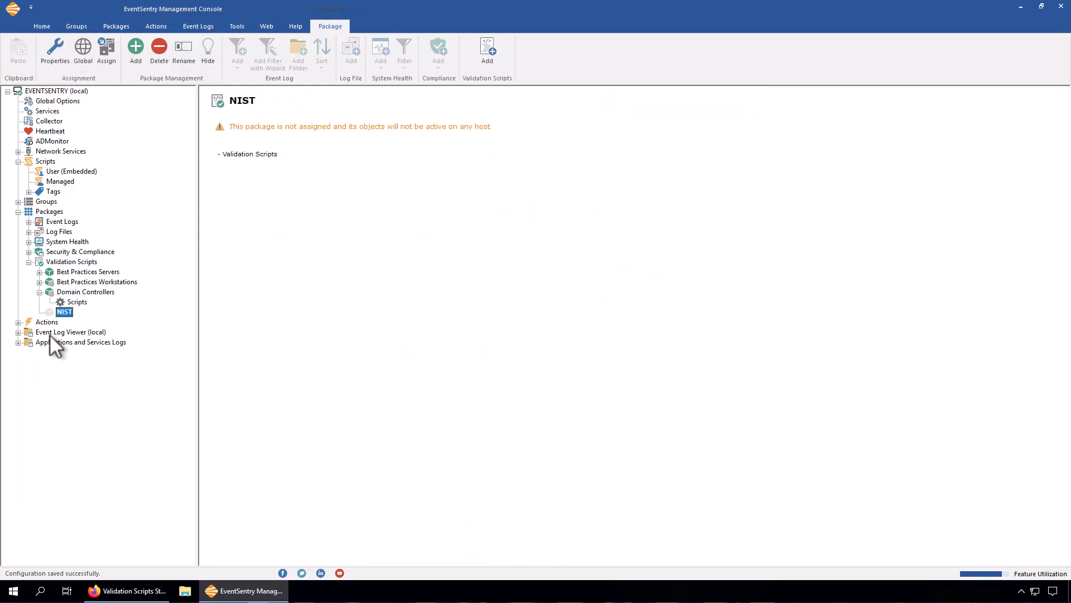
# Add a scripts object to the NIST package, with the tag nist800-171-desktop and the Primary Database assigned
pyautogui.click(489, 66)
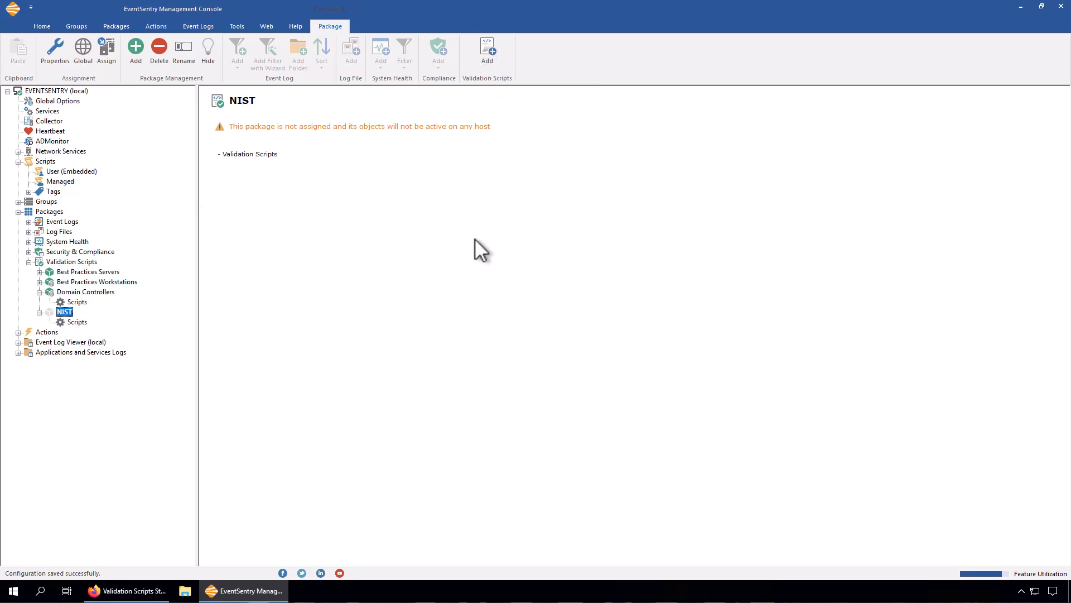
pyautogui.click(72, 323)
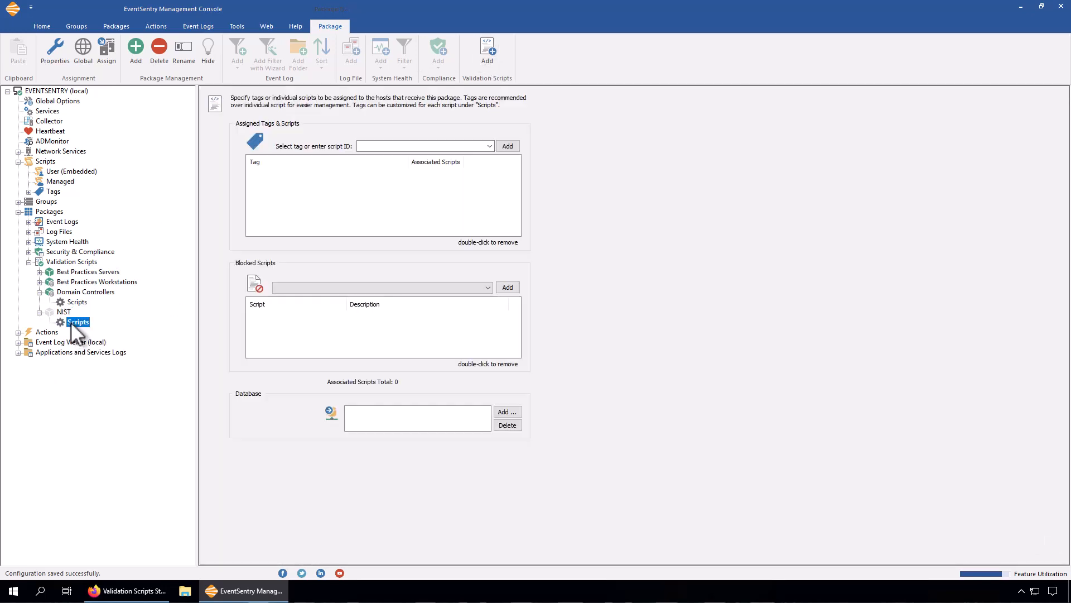
pyautogui.click(491, 145)
pyautogui.moveTo(491, 179); pyautogui.dragTo(485, 255)
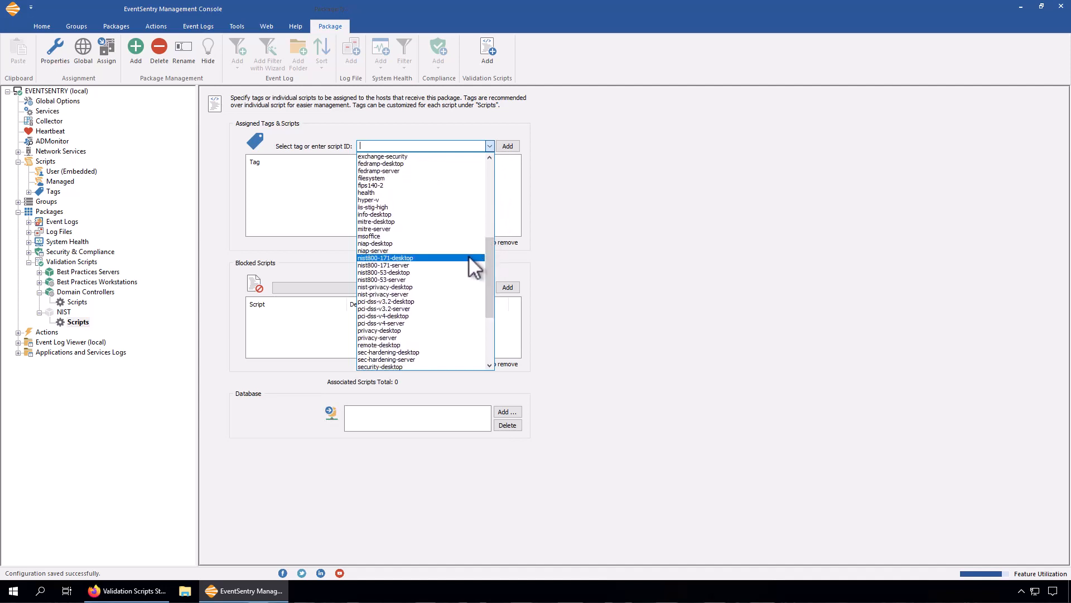
pyautogui.click(411, 257)
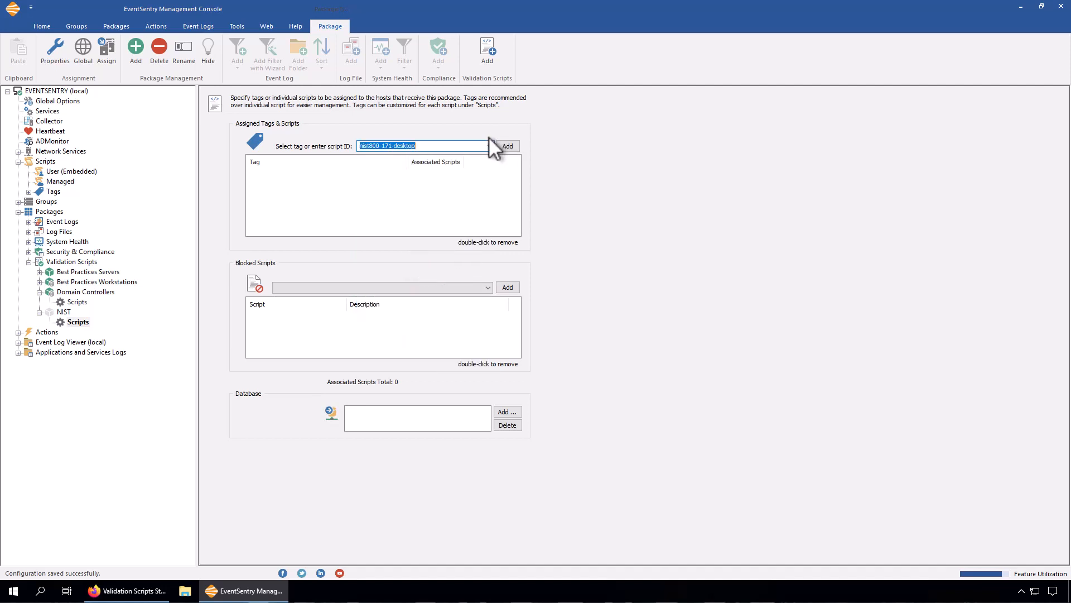
pyautogui.click(512, 148)
pyautogui.click(430, 172)
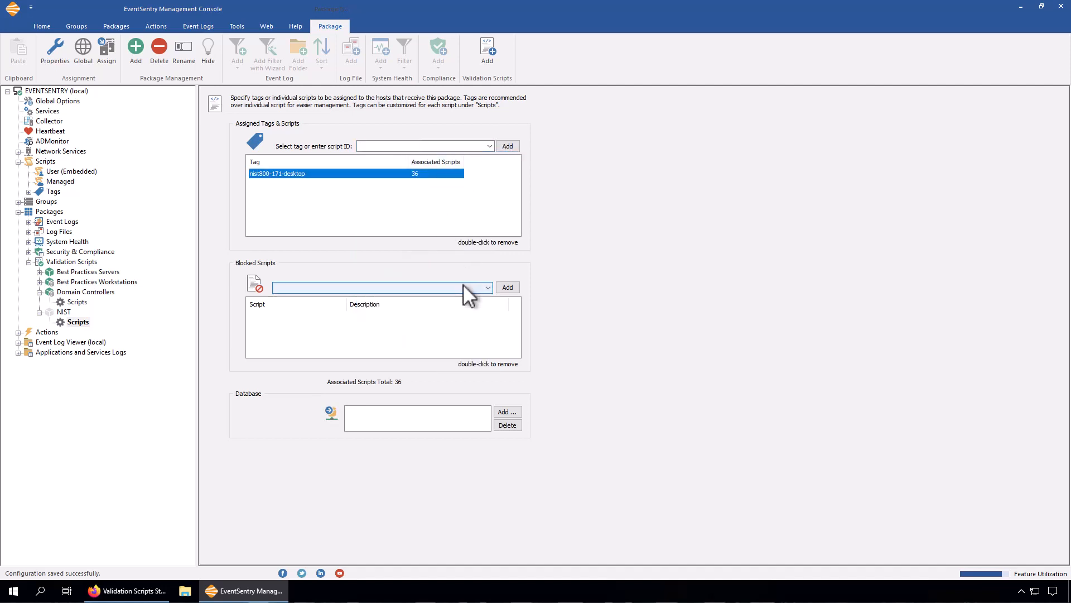
pyautogui.click(507, 411)
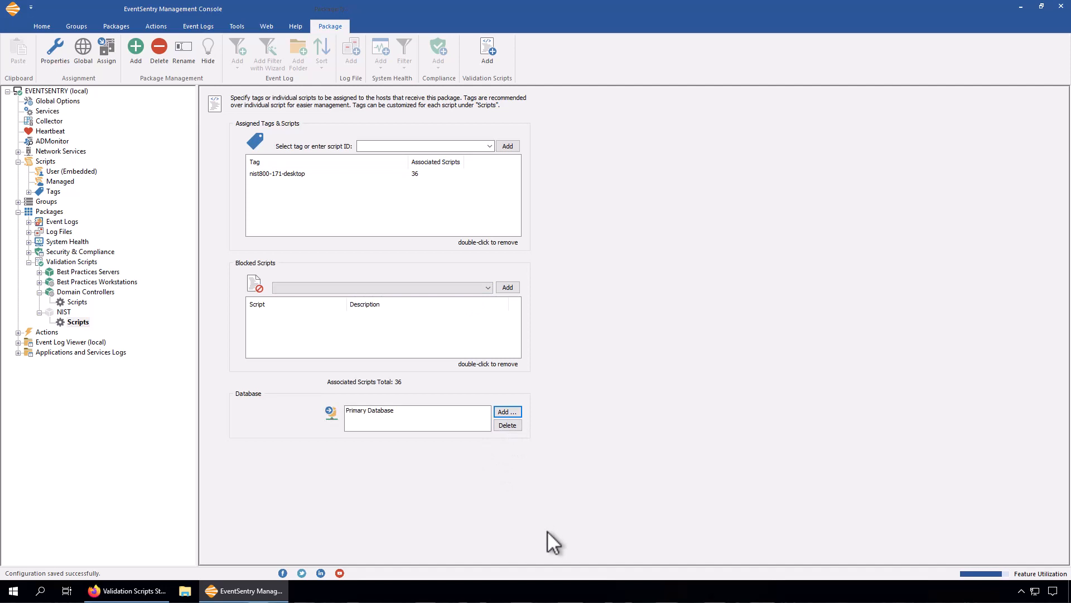
# Assign the NIST package to the DOCKER-BALLENA and DOCKER-WAL groups
pyautogui.click(59, 312)
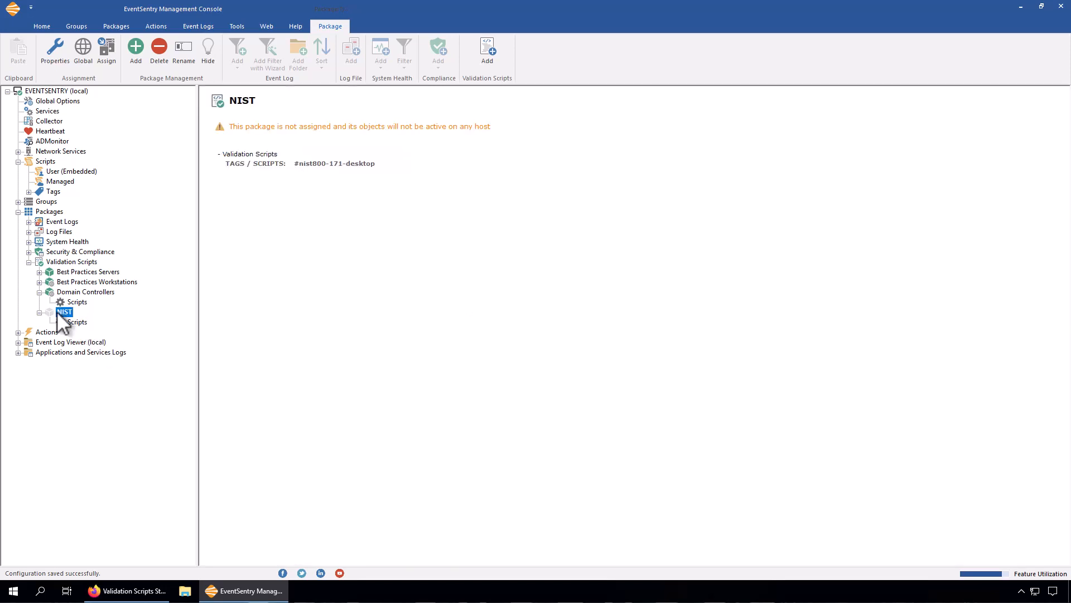
pyautogui.click(106, 53)
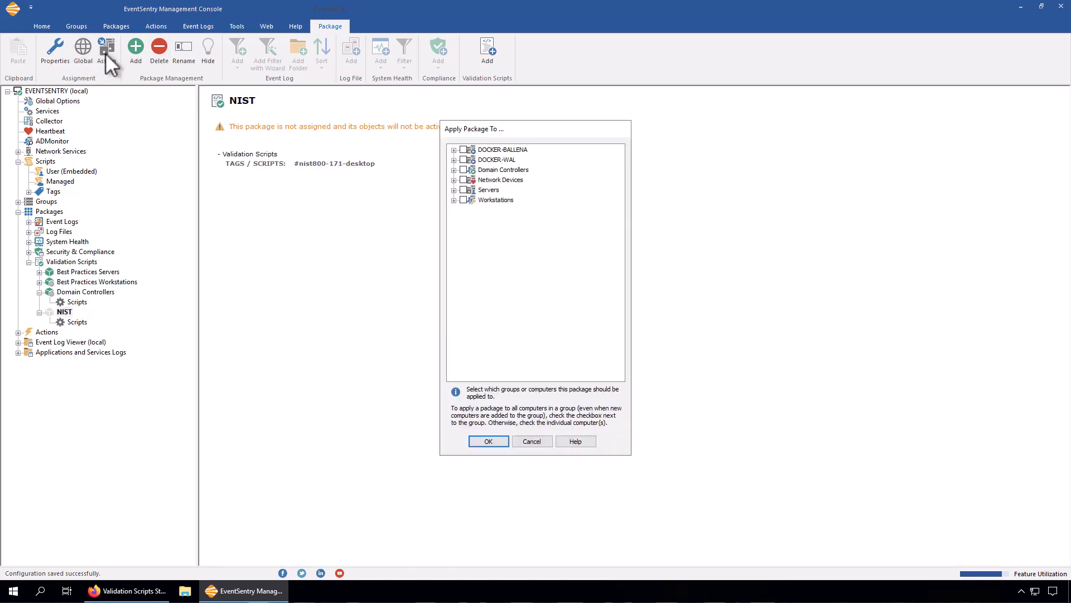
pyautogui.click(462, 160)
pyautogui.click(463, 150)
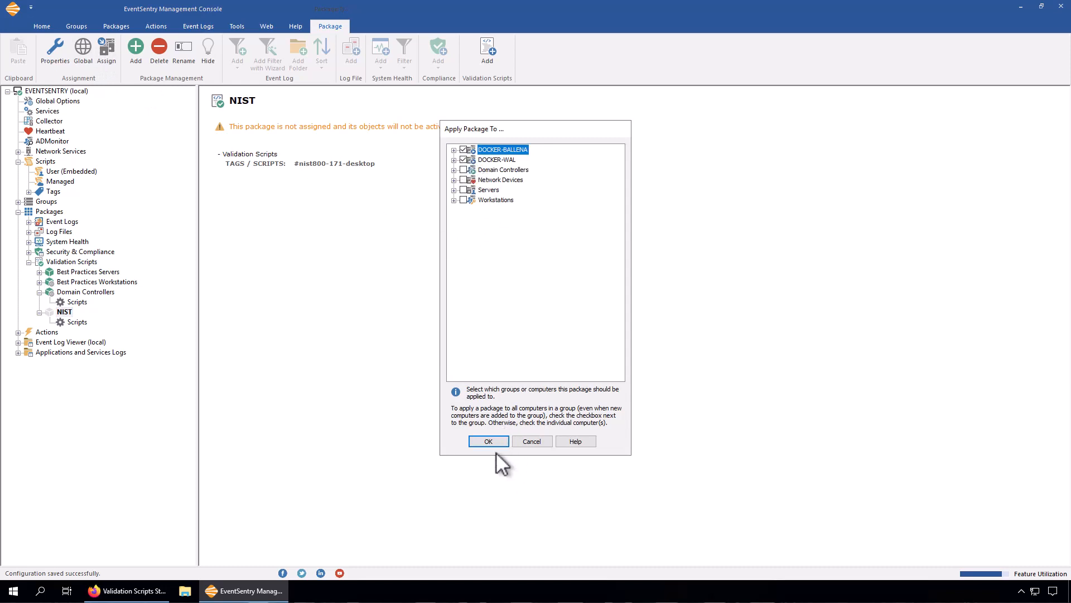
pyautogui.click(494, 444)
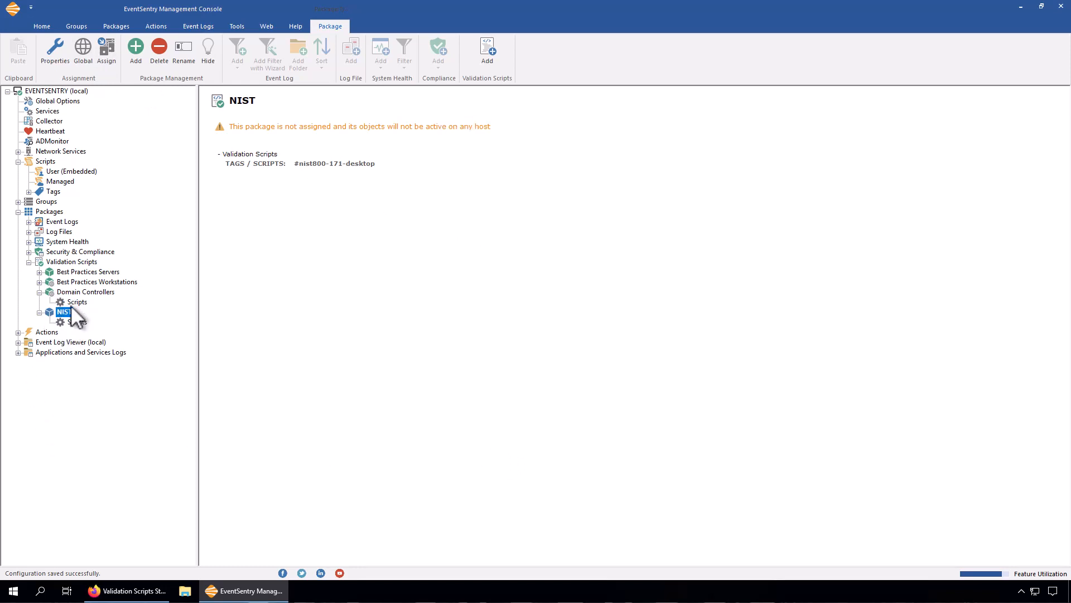
# Review the list of computer groups and the tag assigned in the NIST package's script settings
pyautogui.doubleClick(27, 202)
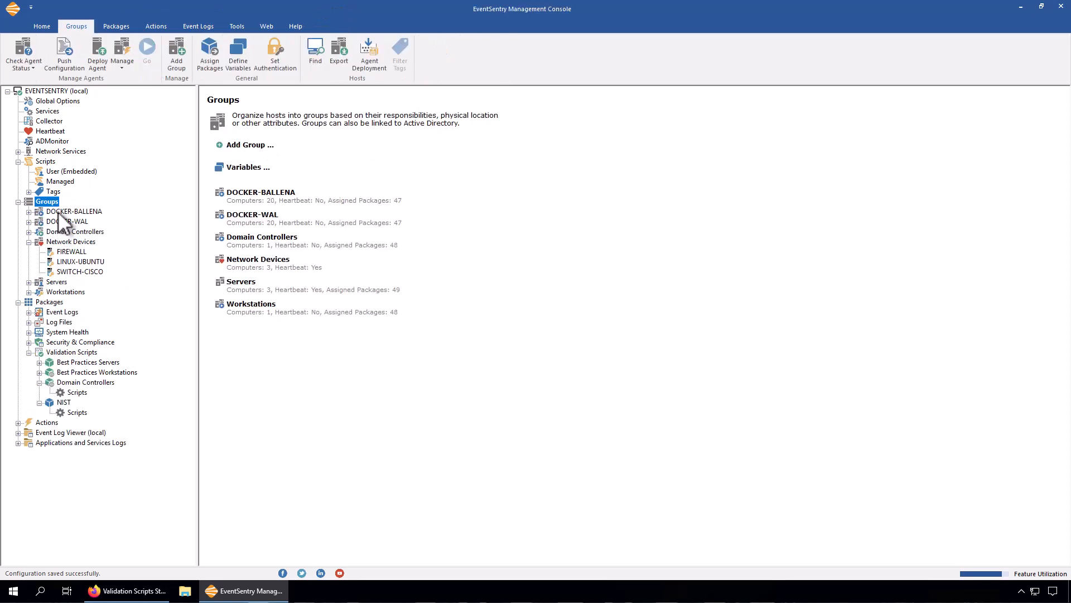
pyautogui.click(17, 202)
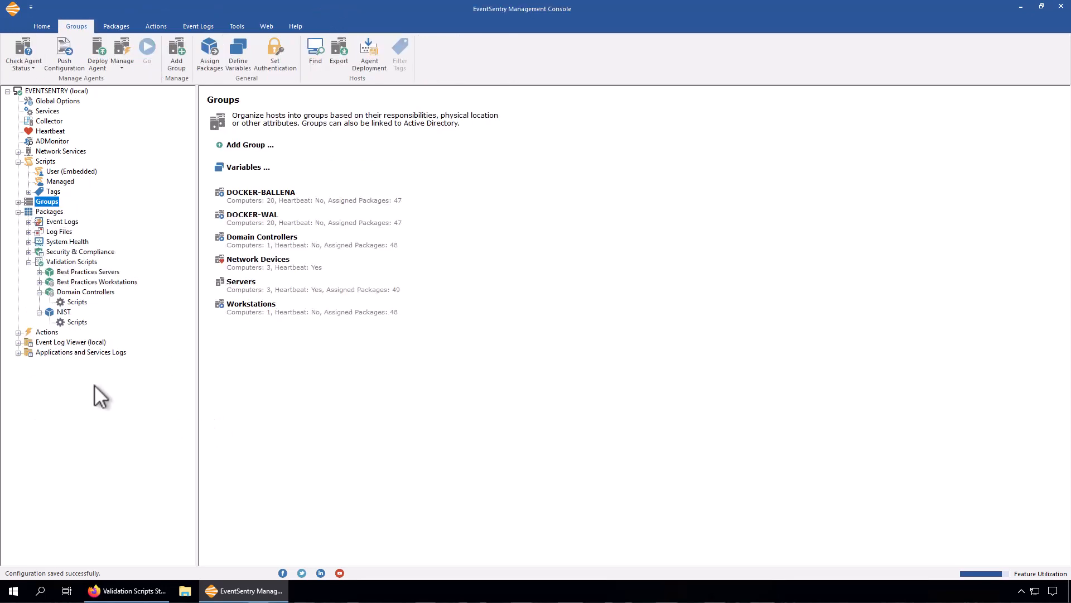
pyautogui.click(75, 322)
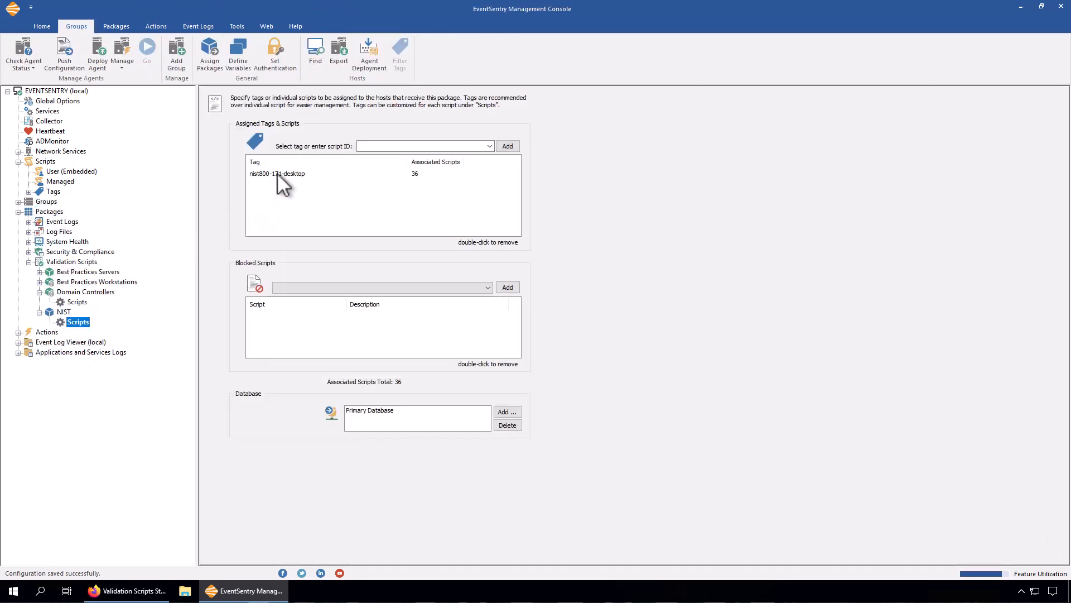
pyautogui.click(288, 173)
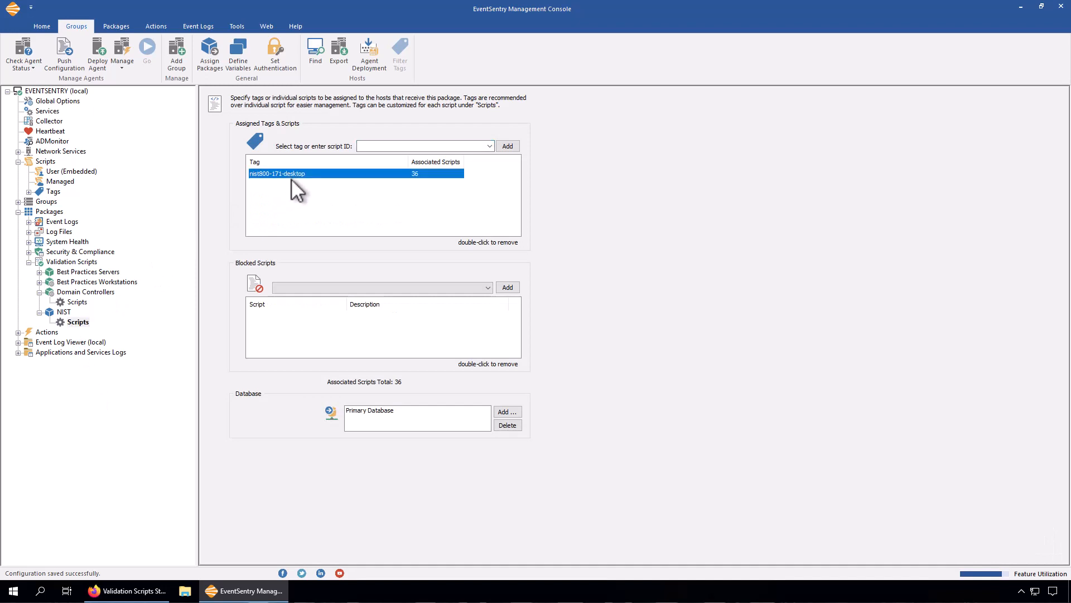
# Check the firewall status chart in the web reports, and browse the full list of script tags back in the EventSentry Management Console
pyautogui.click(154, 595)
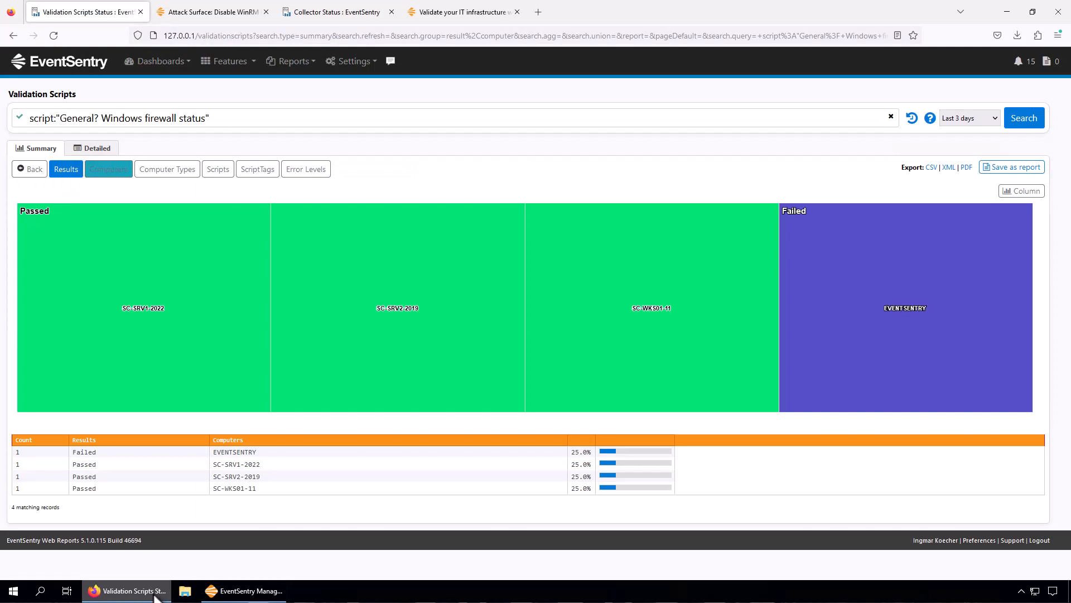
pyautogui.click(273, 591)
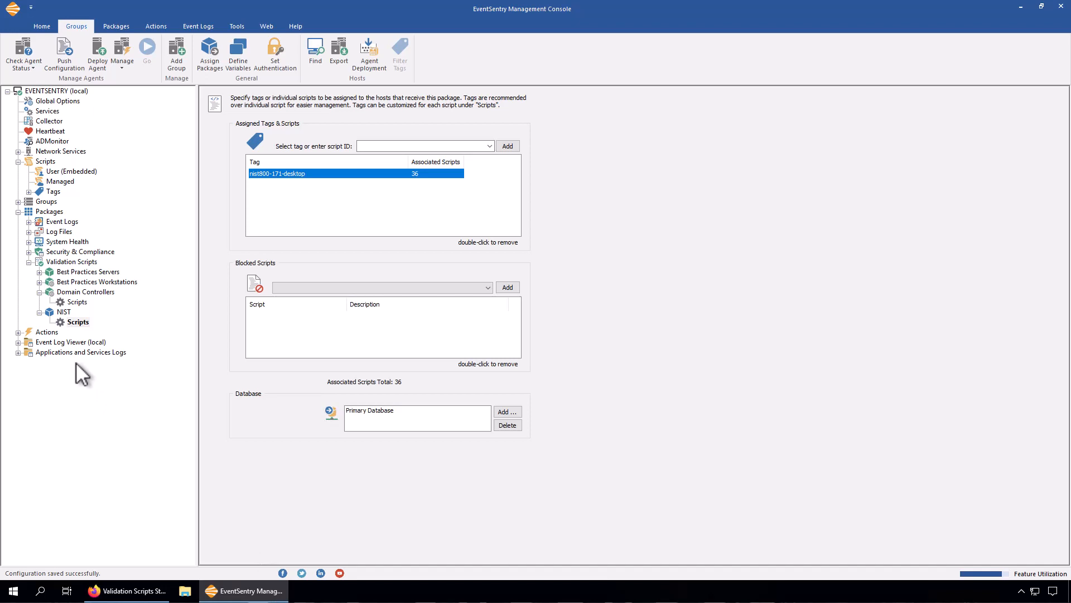
pyautogui.click(29, 192)
pyautogui.moveTo(196, 263); pyautogui.dragTo(196, 391)
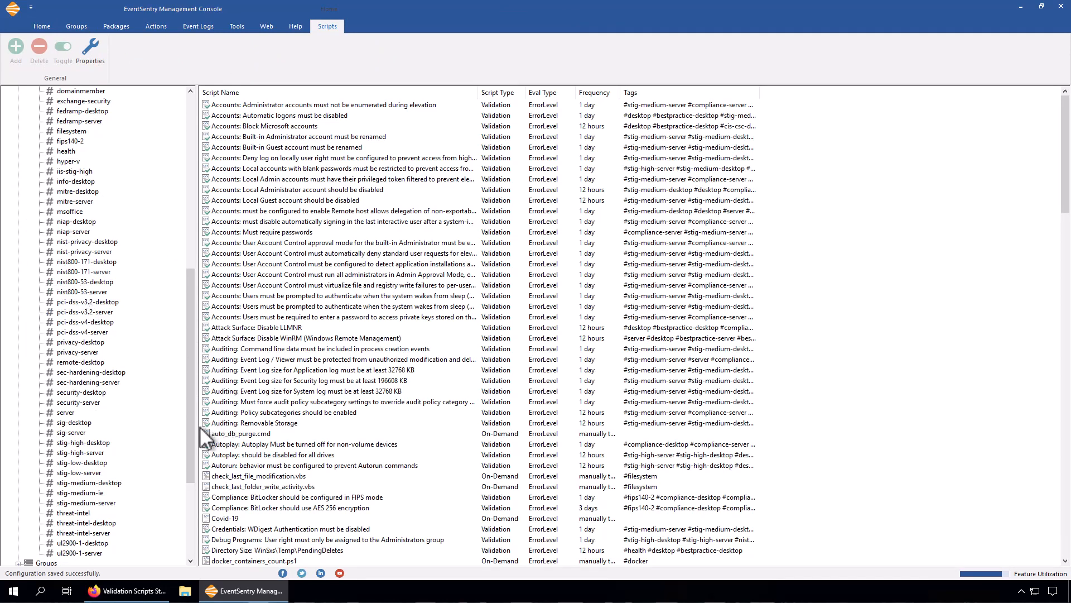
pyautogui.moveTo(186, 431); pyautogui.dragTo(189, 299)
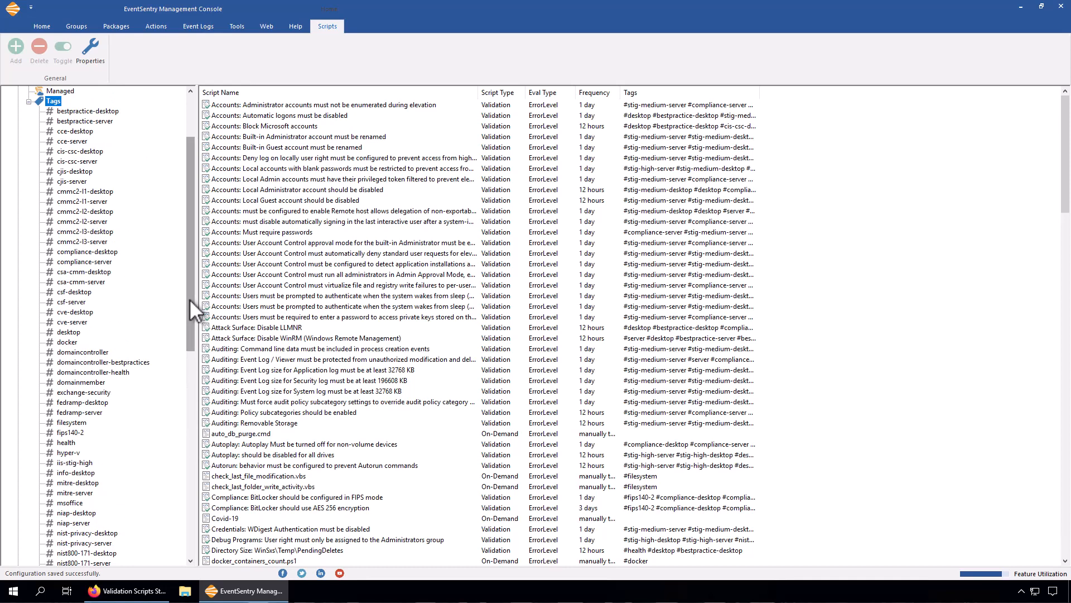